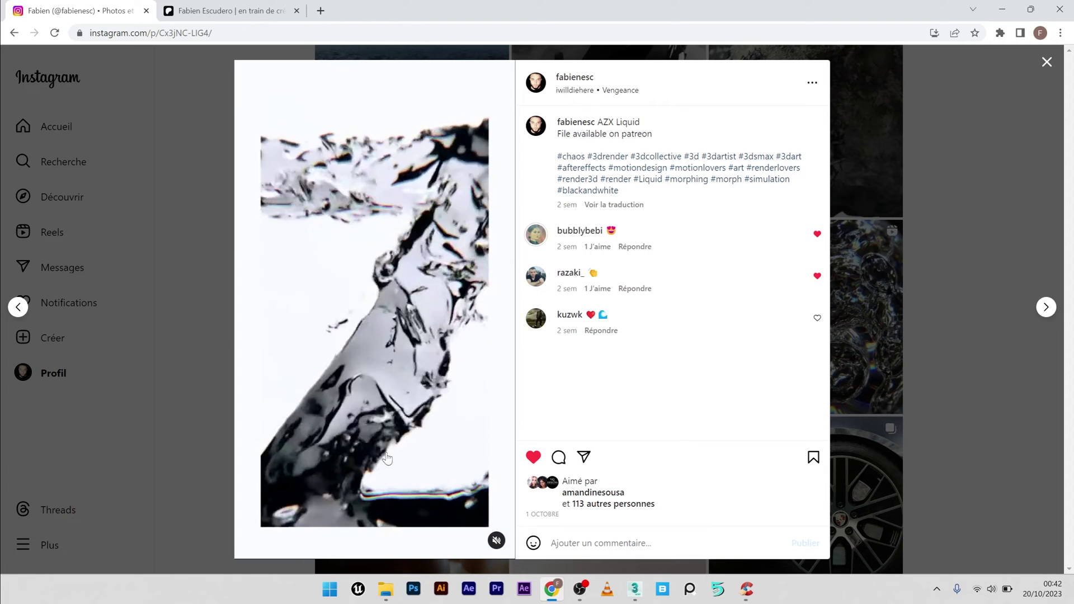
Review the Liquid Morphing 3ds Max and Phoenix setup post on the Patreon page.
key(ctrl+Tab)
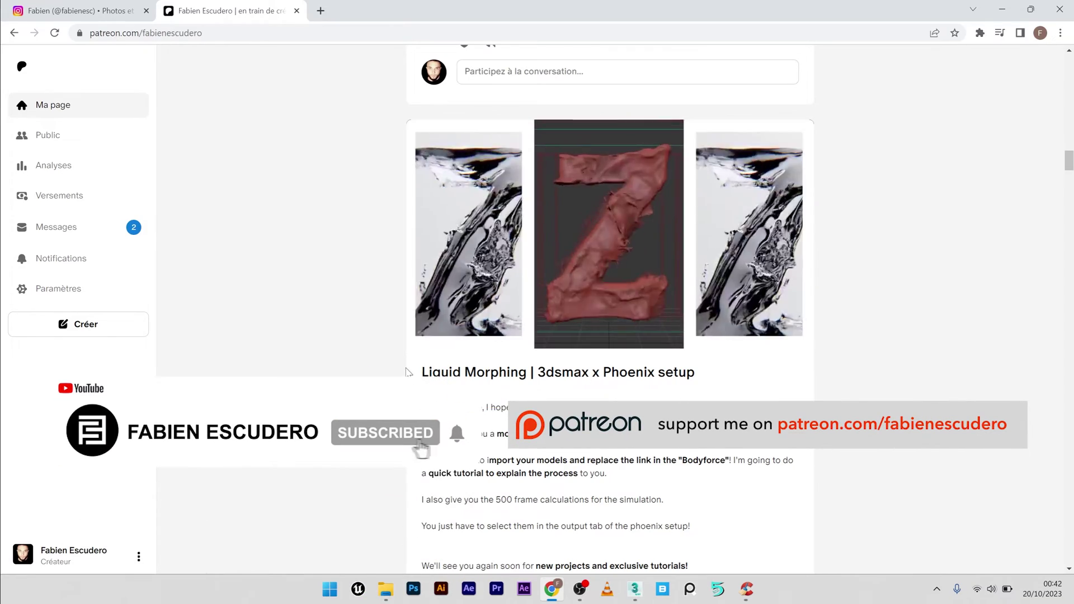
scroll(408, 372, up, 10)
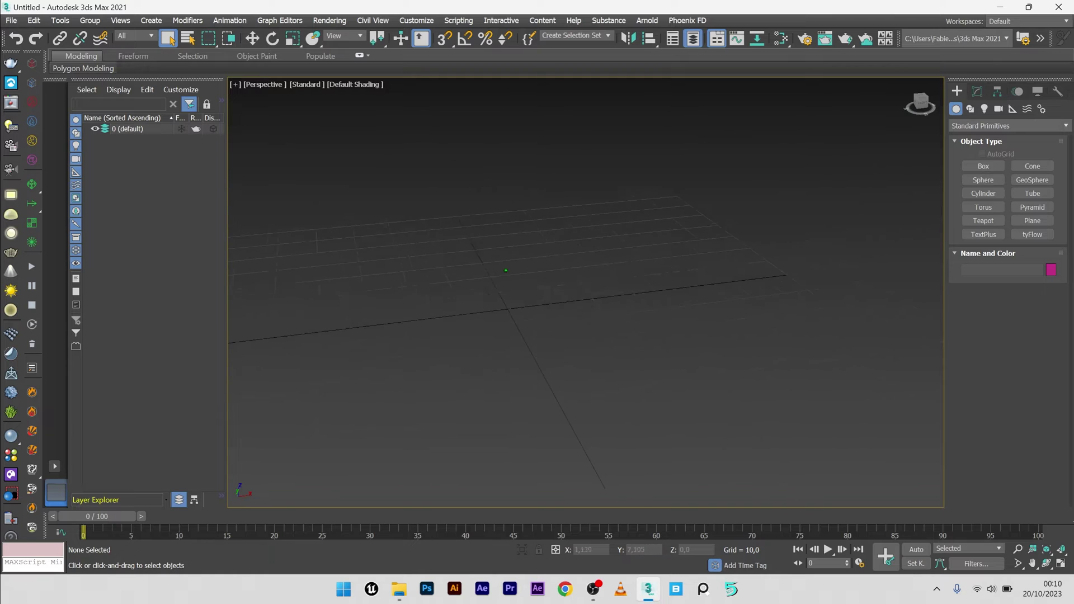
In 3ds Max, create a Text spline reading "A" at the centre of the grid.
scroll(633, 251, down, 3)
alt+middle_drag(567, 286, 573, 324)
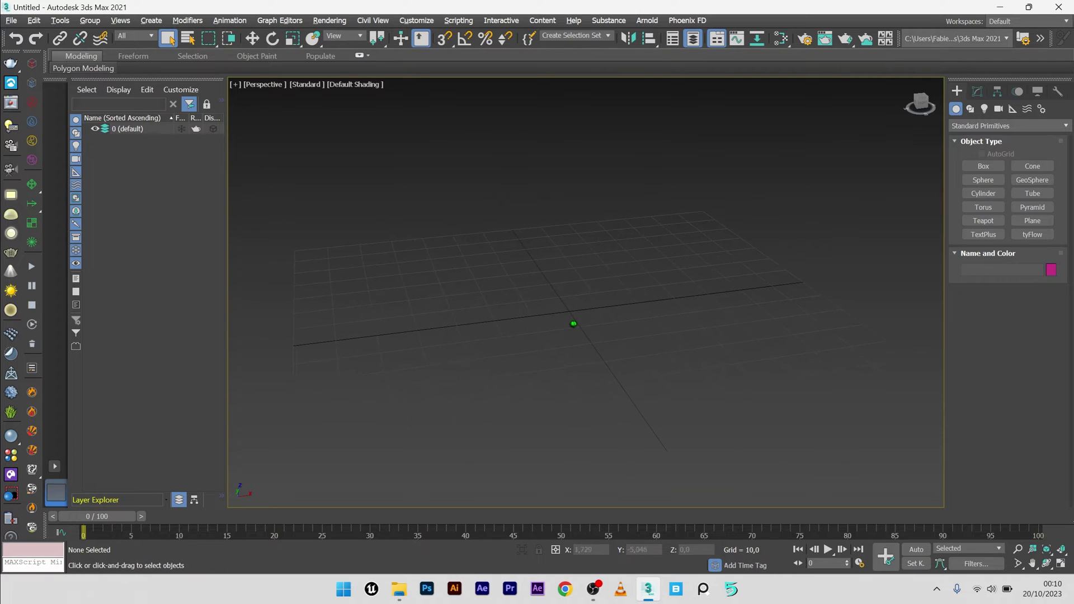
click(970, 109)
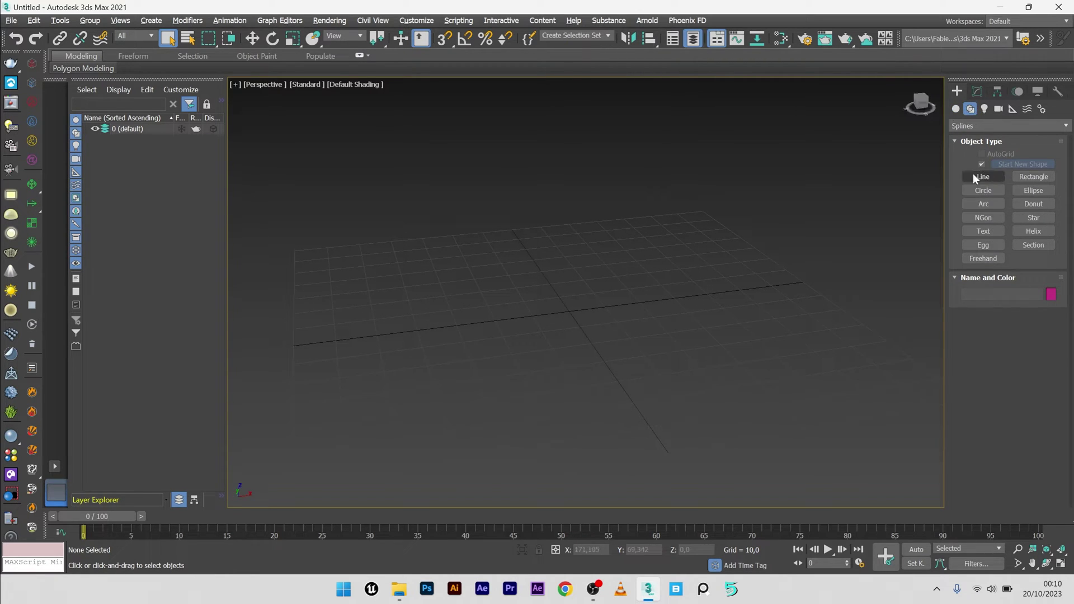
click(991, 232)
click(569, 309)
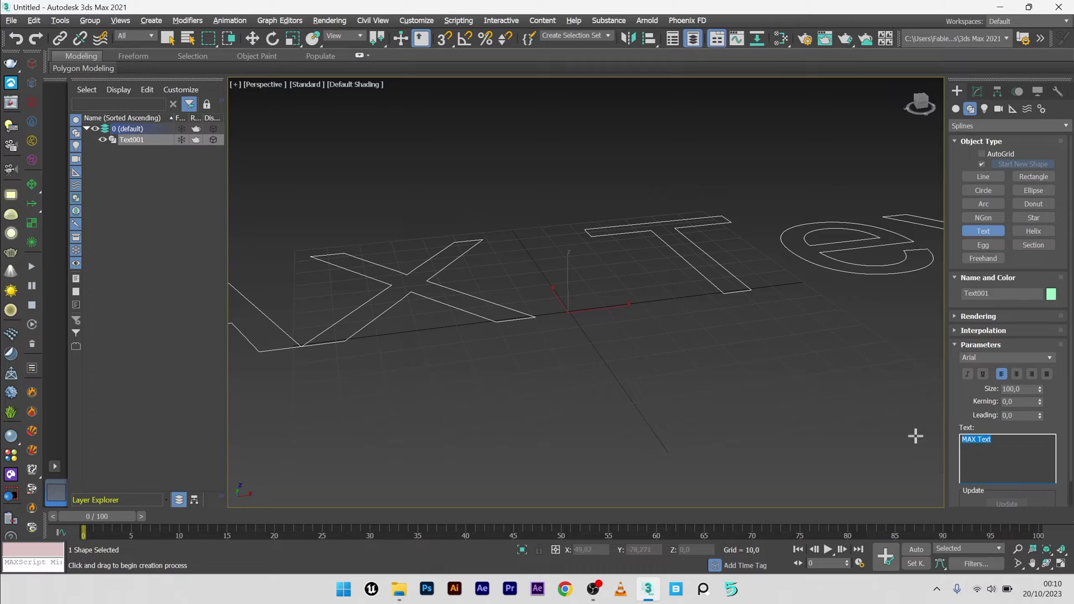
text(A)
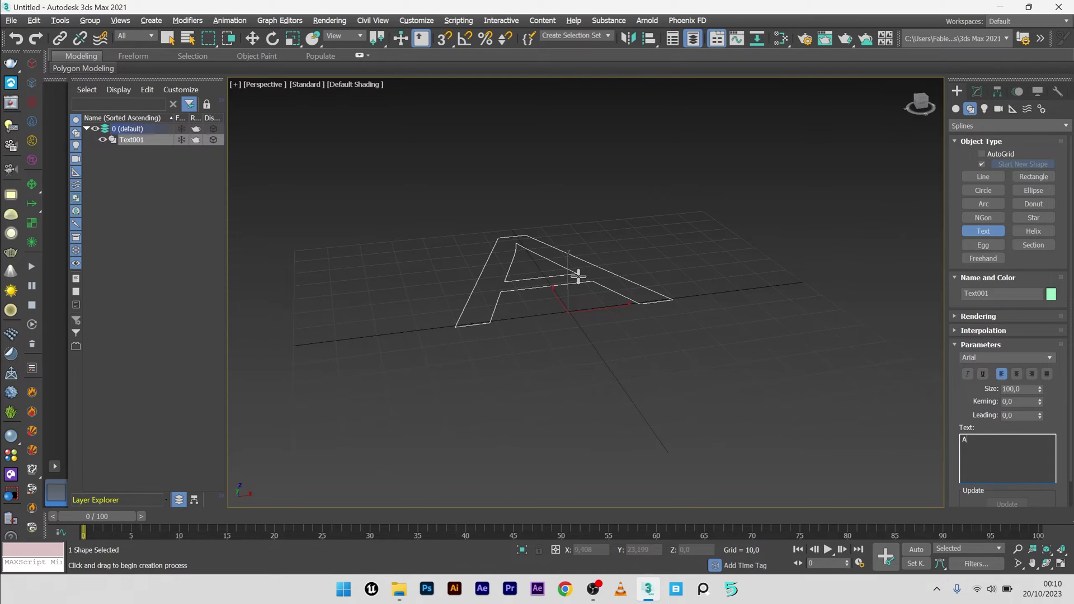
Rotate the letter A by 90 degrees about the X axis with angle snap on, so it stands upright.
text(ea)
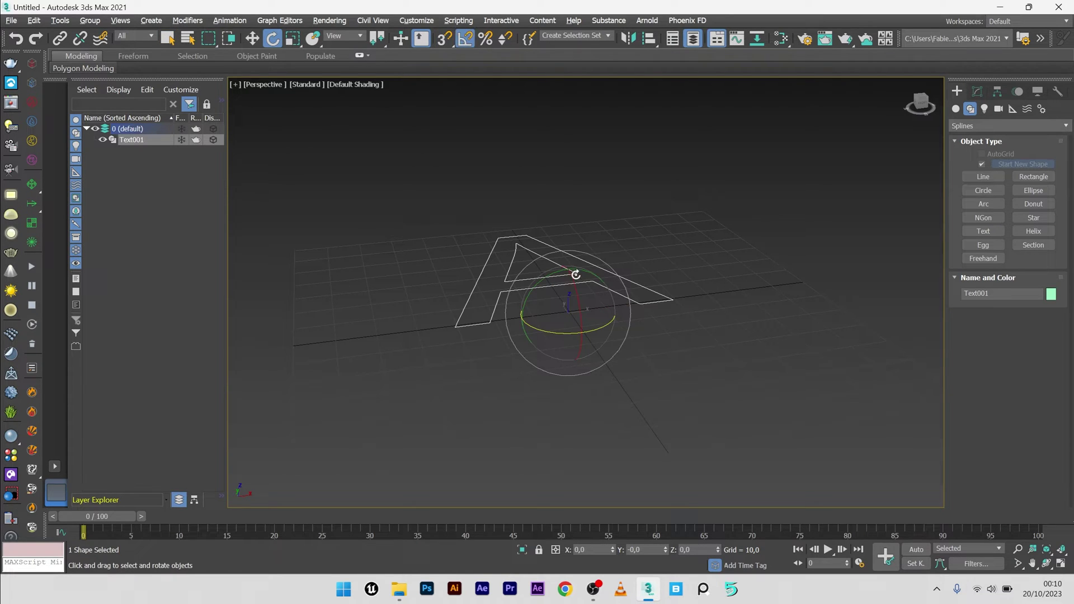
drag(576, 277, 588, 330)
middle_drag(589, 330, 595, 381)
Apply a Bevel modifier to the letter A with a Level 1 height of 10.
click(978, 90)
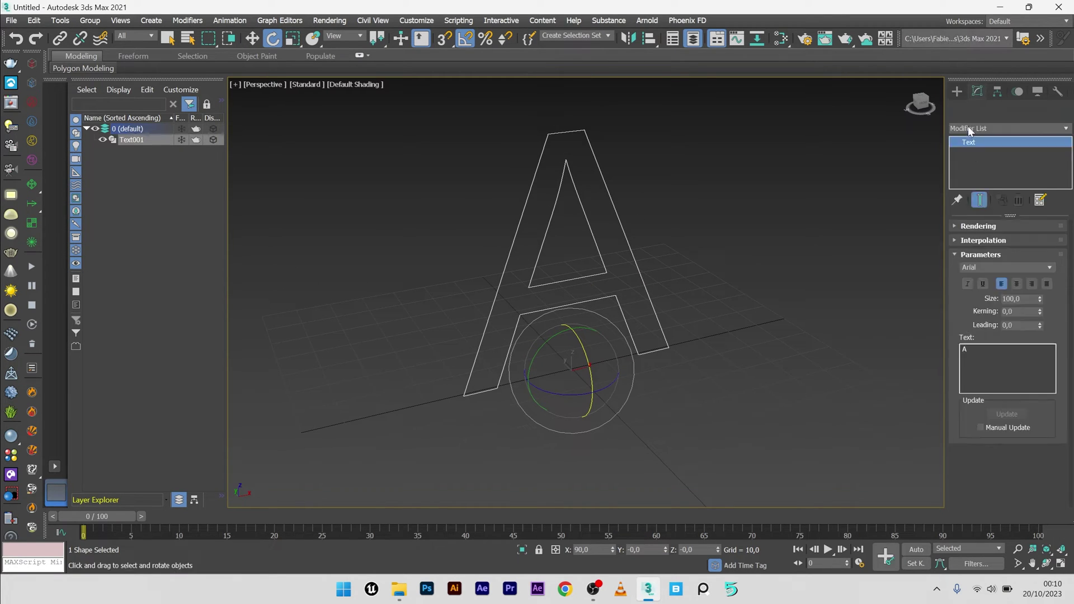
click(971, 129)
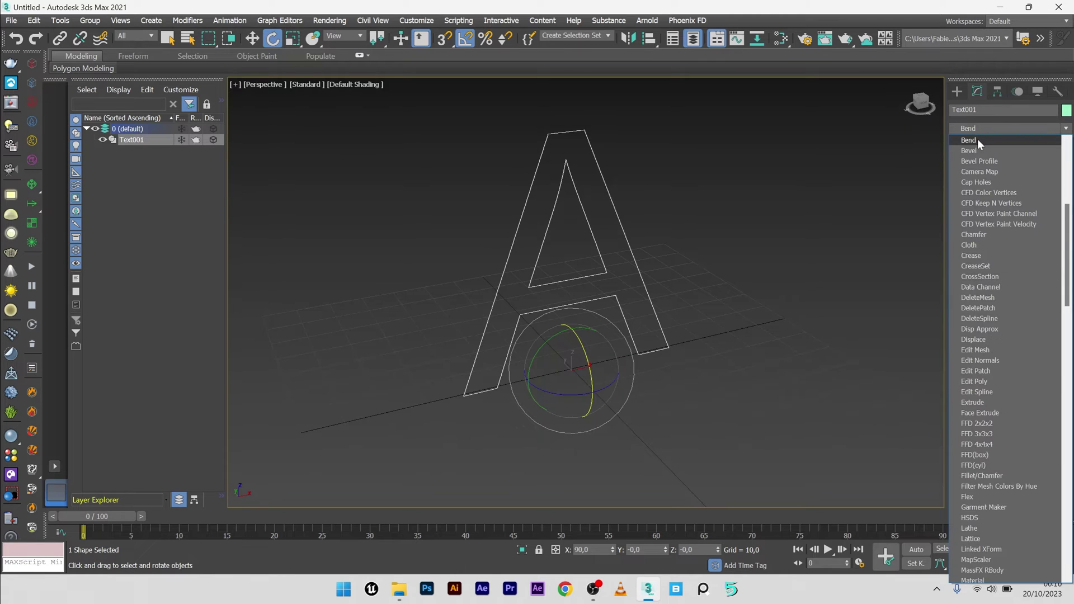
click(978, 150)
scroll(1032, 411, down, 2)
double_click(1032, 411)
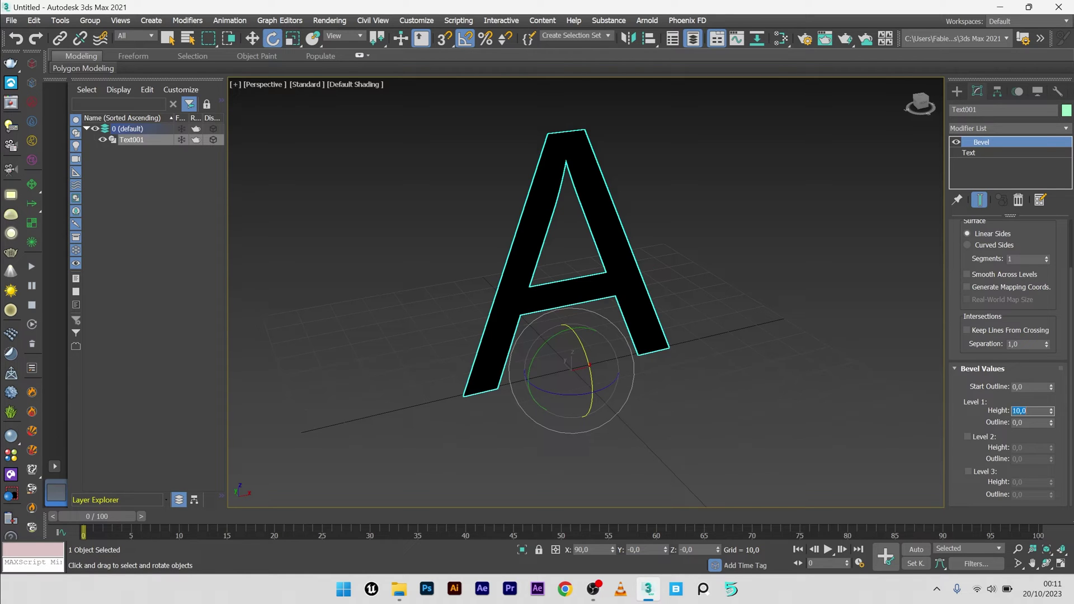
text(10)
key(Return)
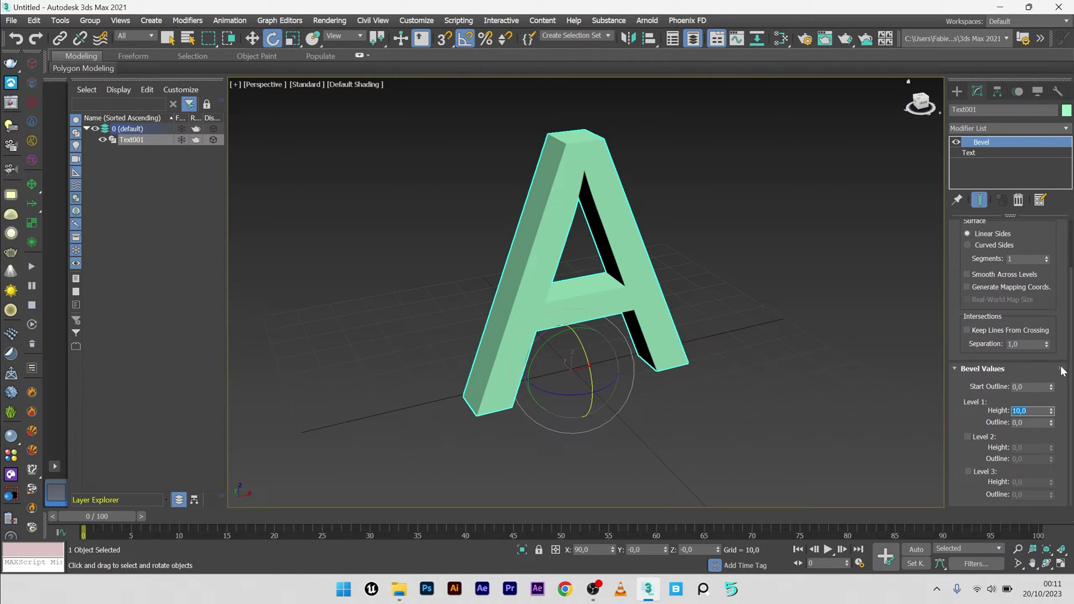
Change the font of the letter A's base text to Arial Gras.
scroll(1071, 240, up, 2)
click(979, 153)
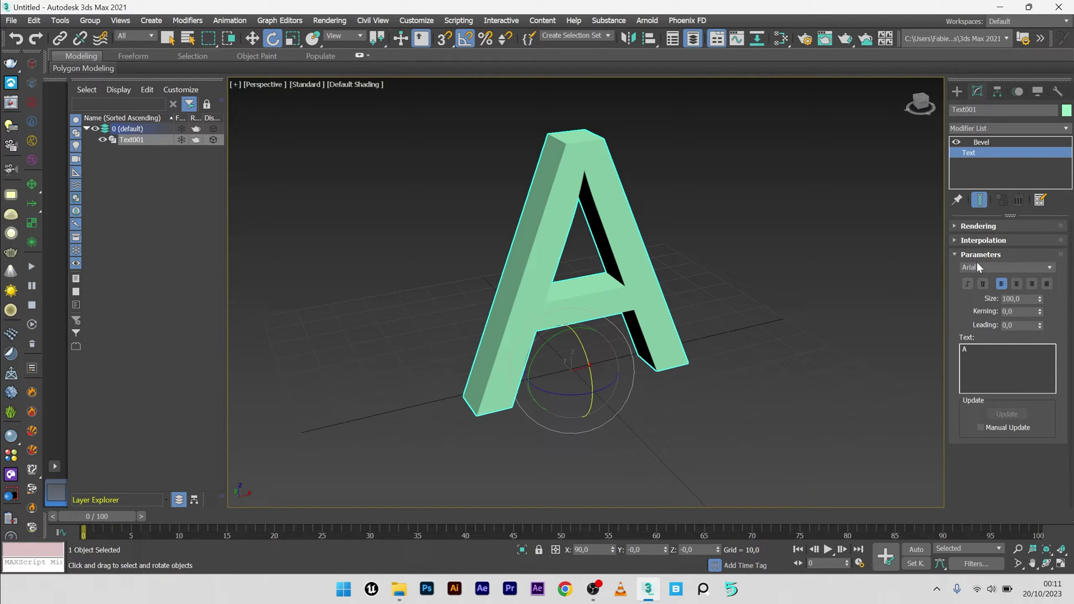
click(987, 266)
click(1056, 268)
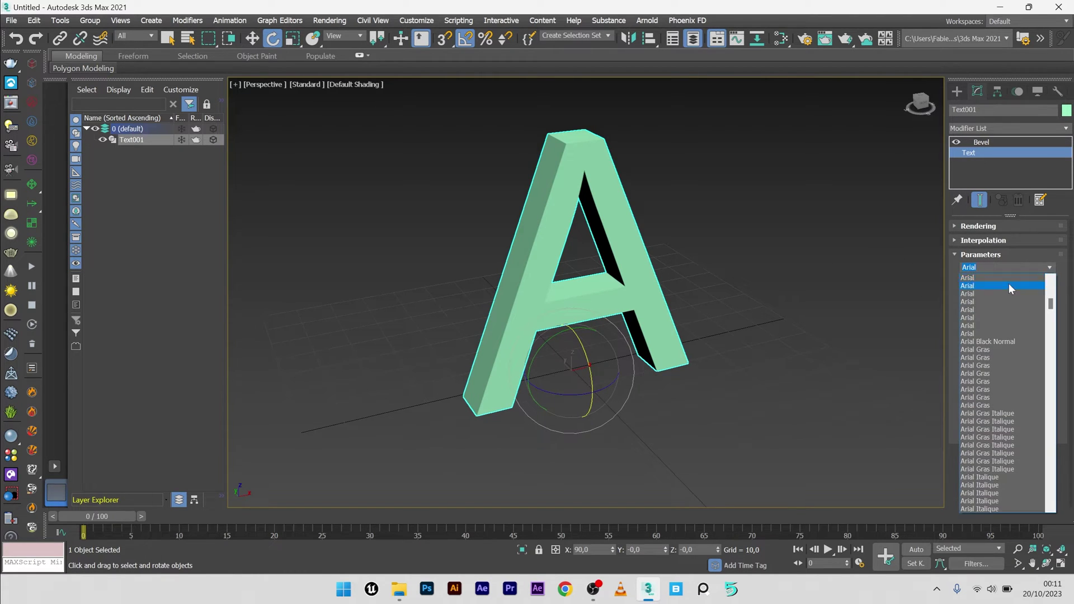
click(988, 352)
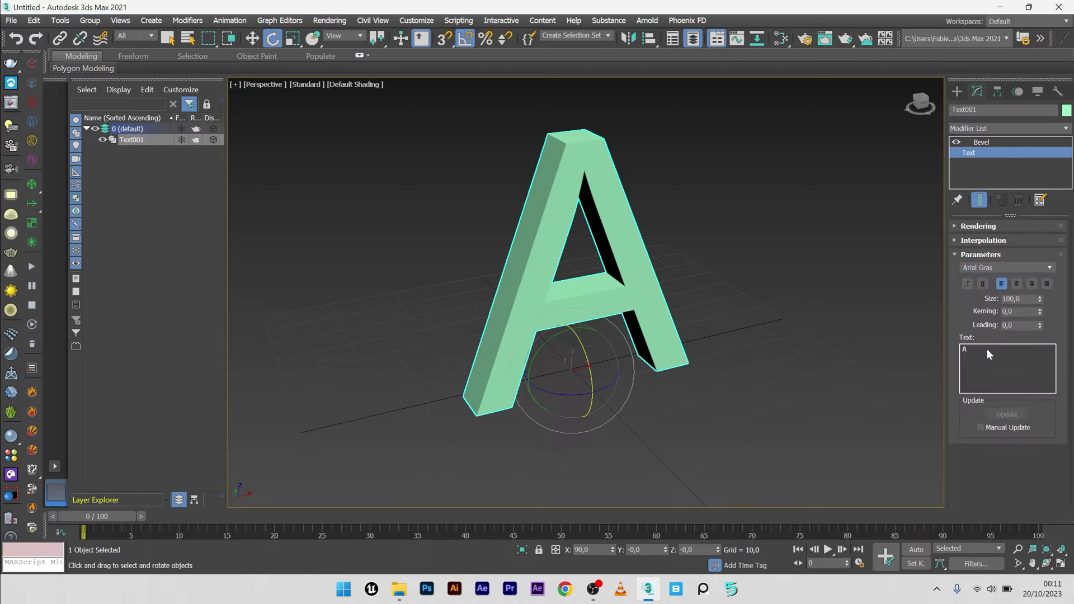
alt+middle_drag(721, 292, 618, 273)
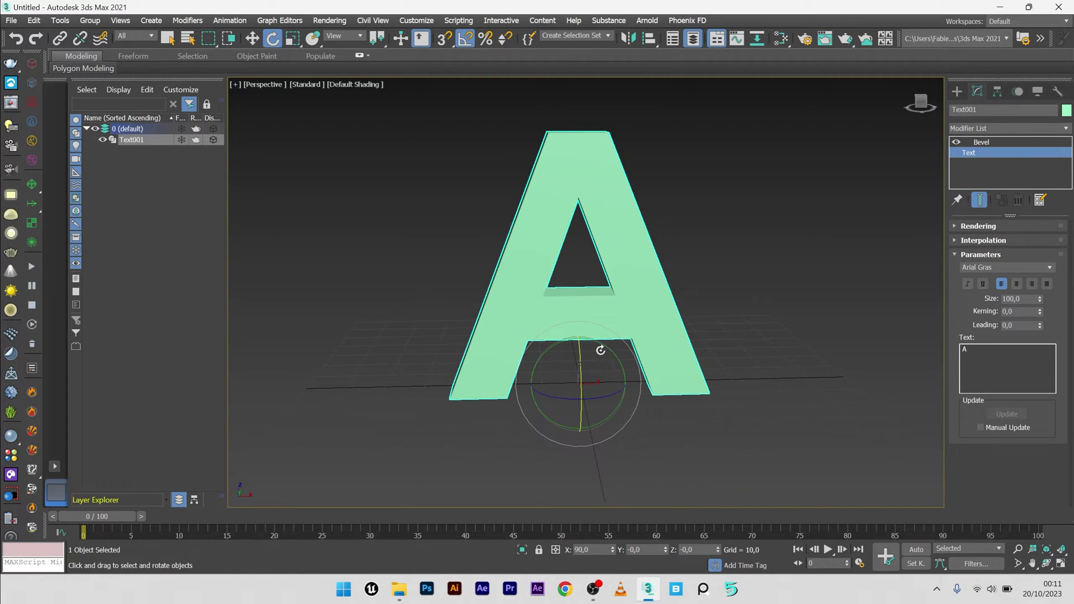
Clone the letter A in place as an independent copy named Text002.
right_click(595, 309)
click(626, 393)
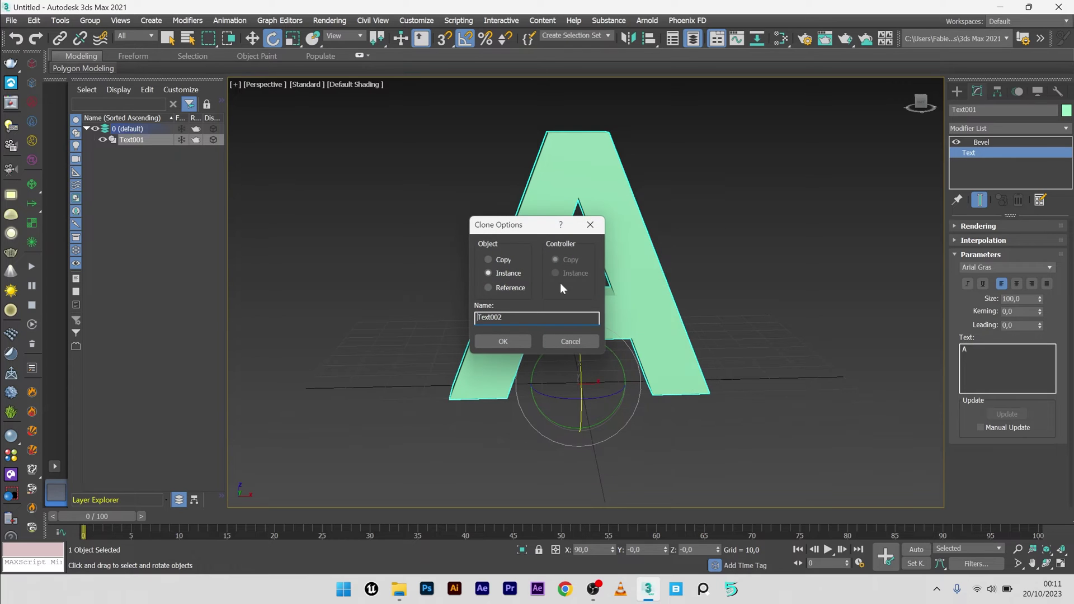
click(503, 260)
click(503, 341)
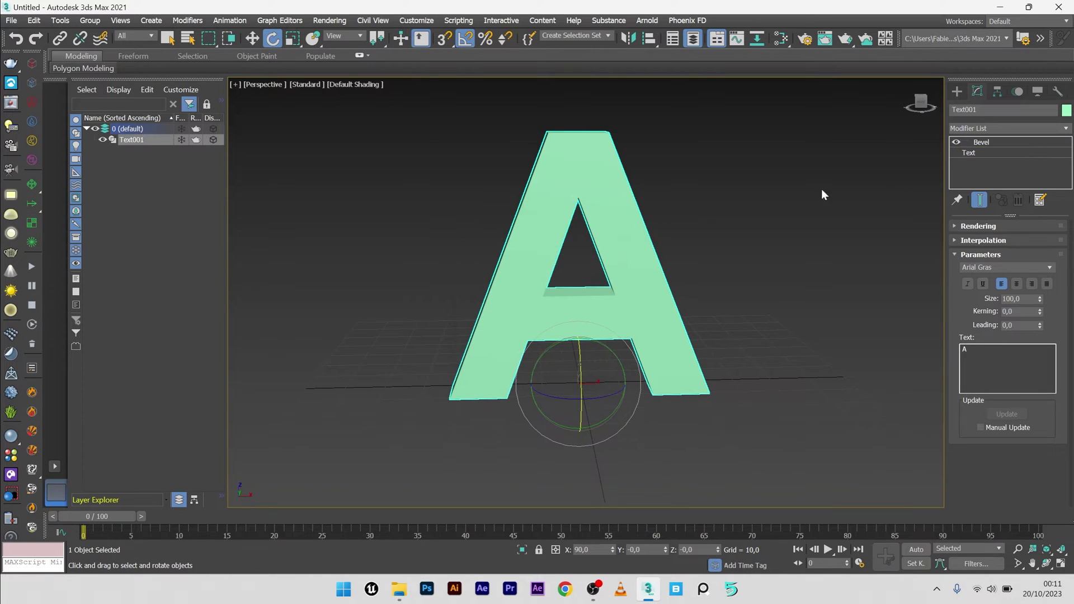
Change the text of the cloned letter Text002 to a capital "B".
click(970, 153)
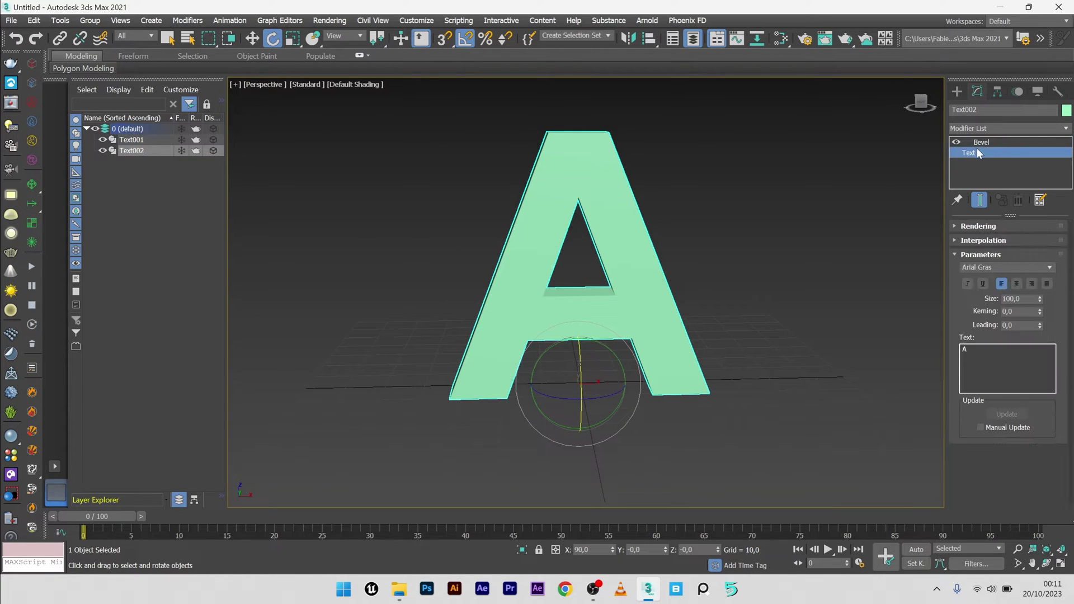
drag(989, 348, 911, 352)
text(b)
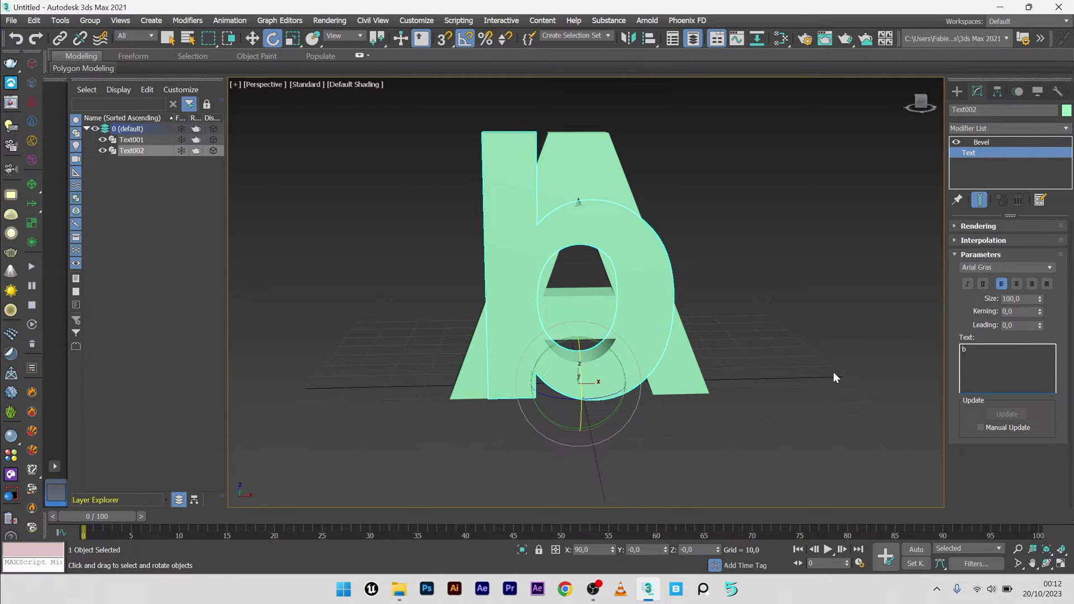
key(BackSpace)
text(B)
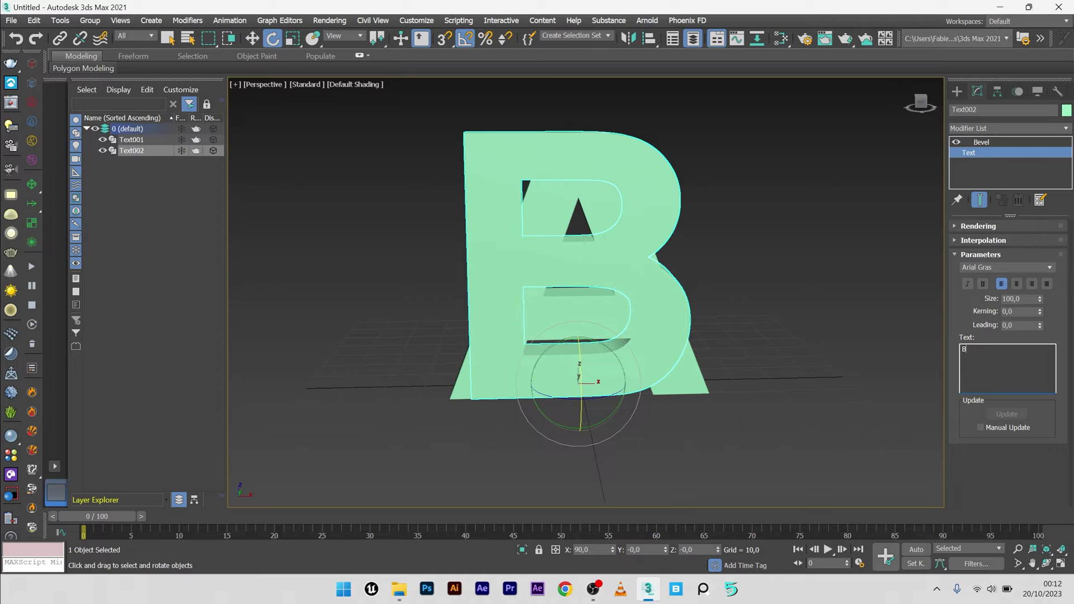
Toggle the visibility of both letters to check each one alone, leaving only the A shown.
click(103, 151)
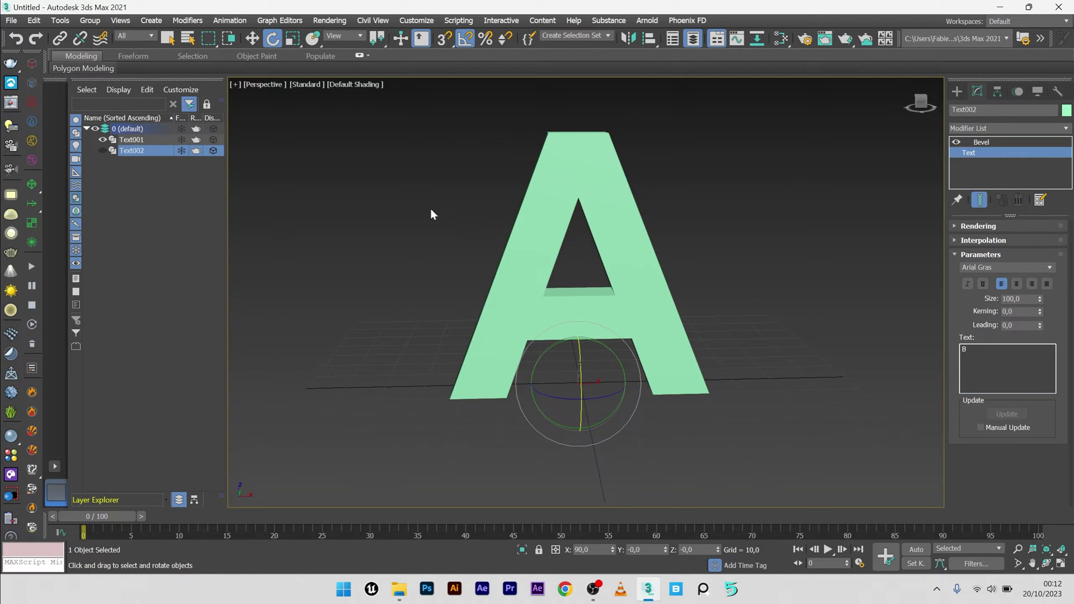
click(102, 139)
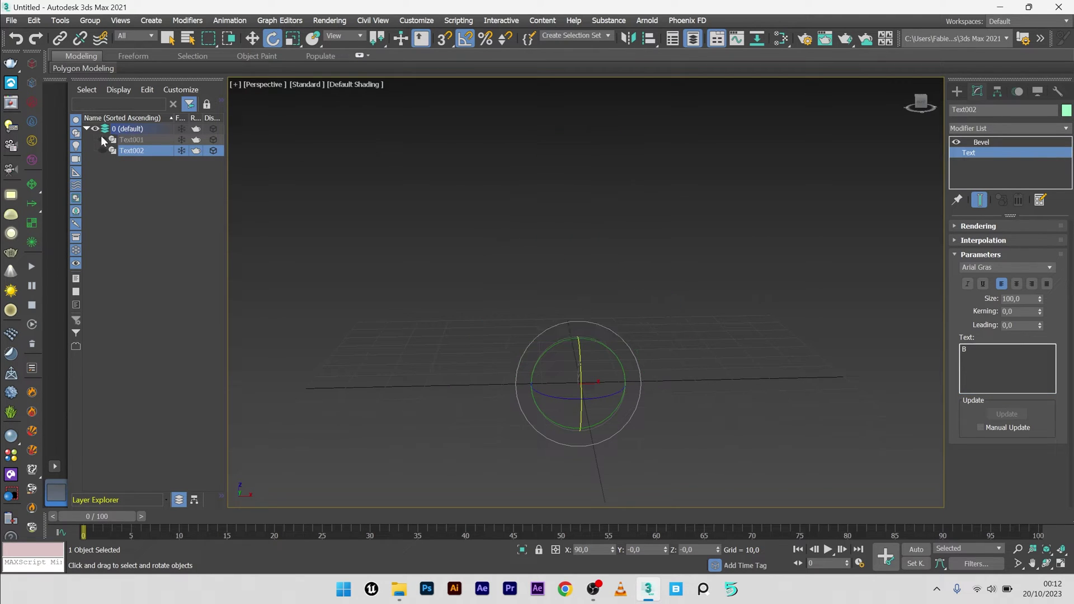
click(103, 151)
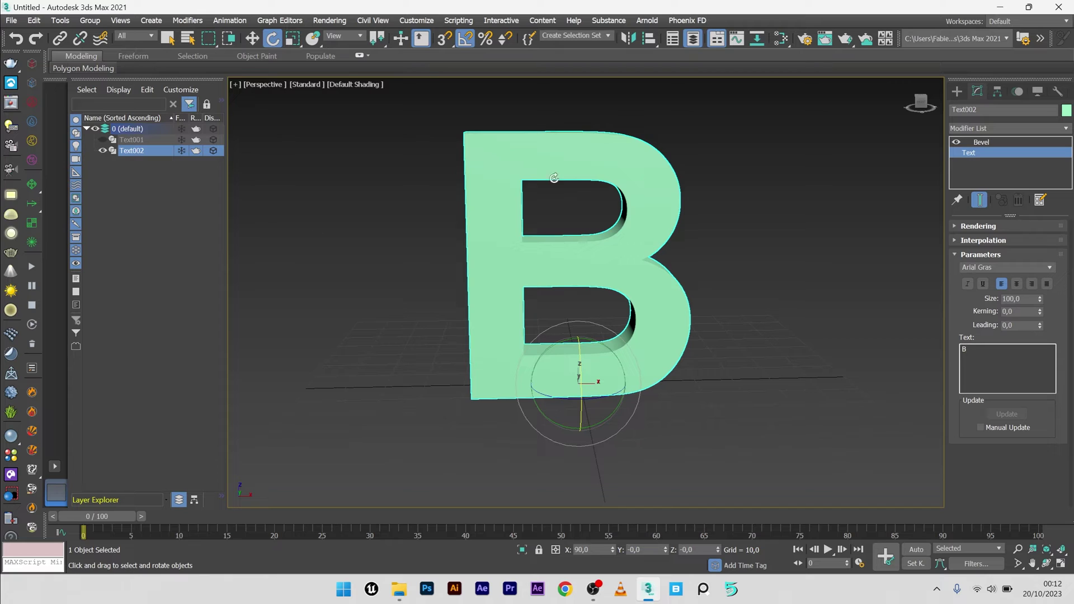
click(102, 151)
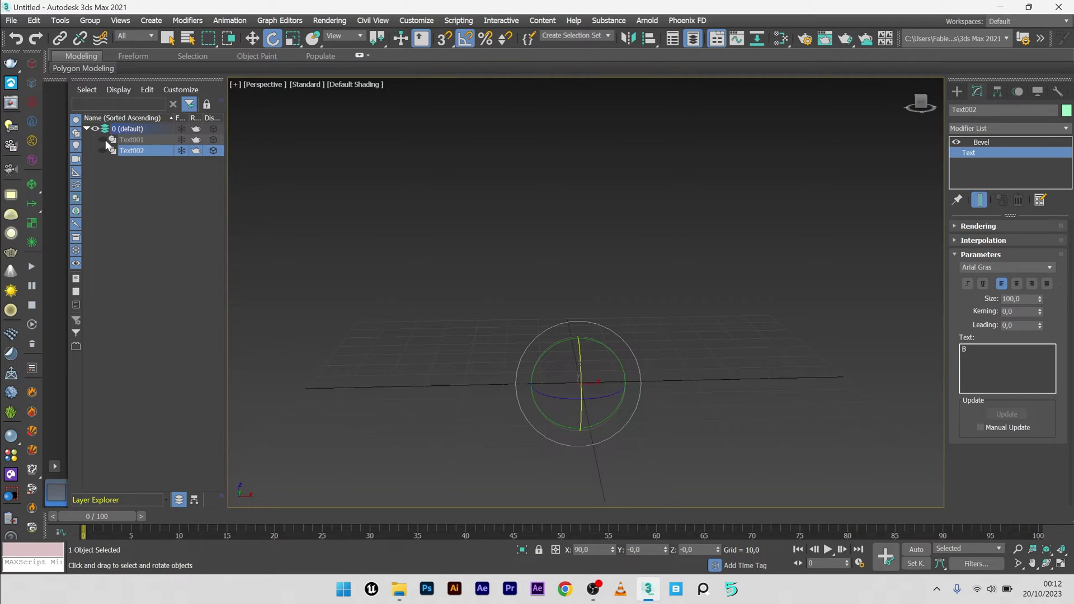
click(102, 140)
Turn off Renderable and turn on Display as Box in the letter A's object properties.
click(129, 140)
right_click(545, 223)
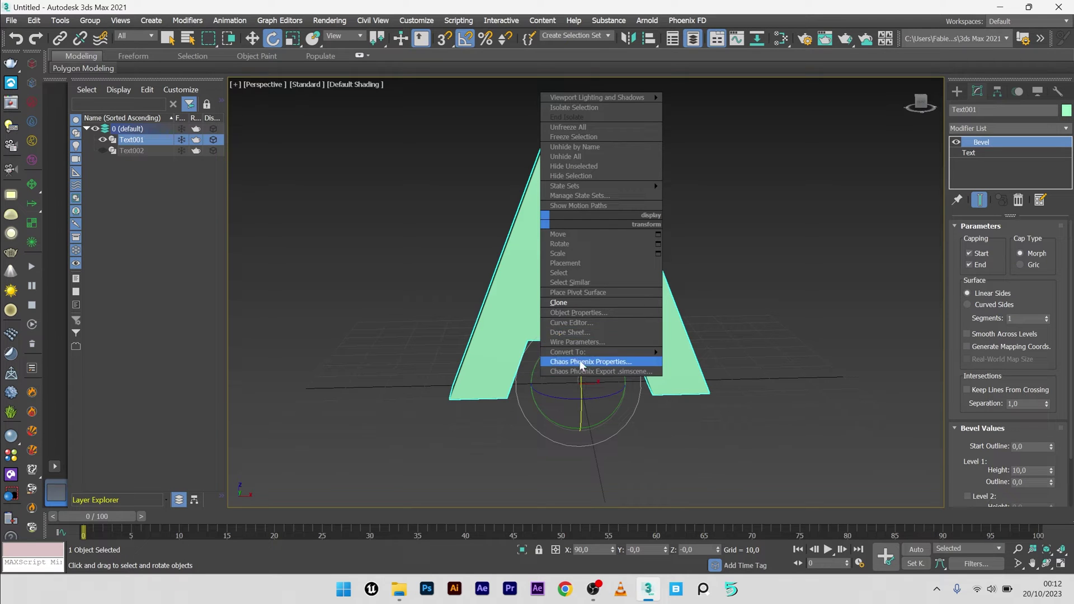
click(582, 312)
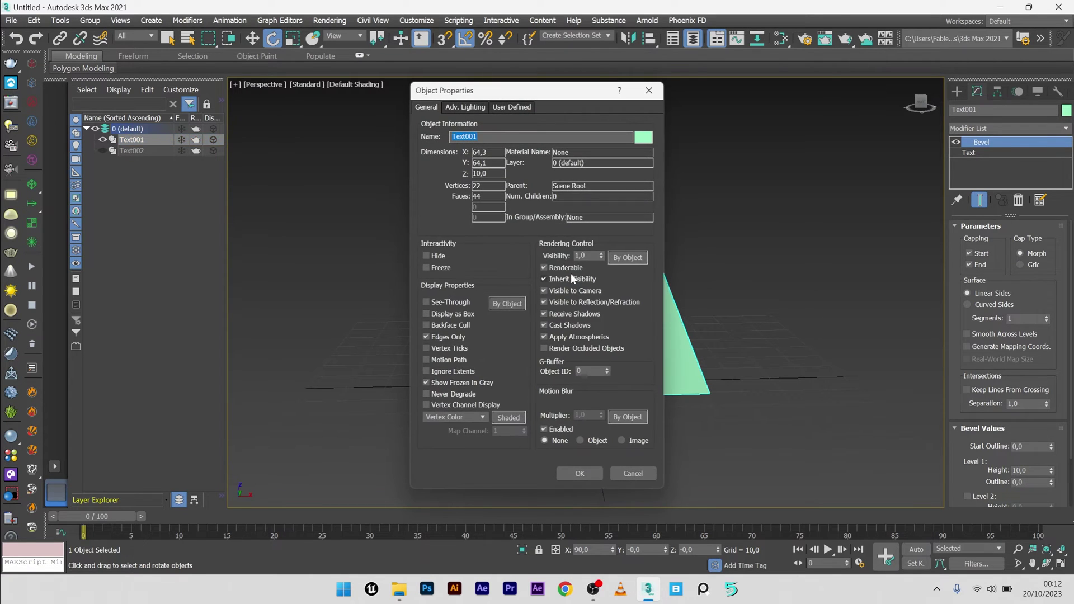
click(545, 268)
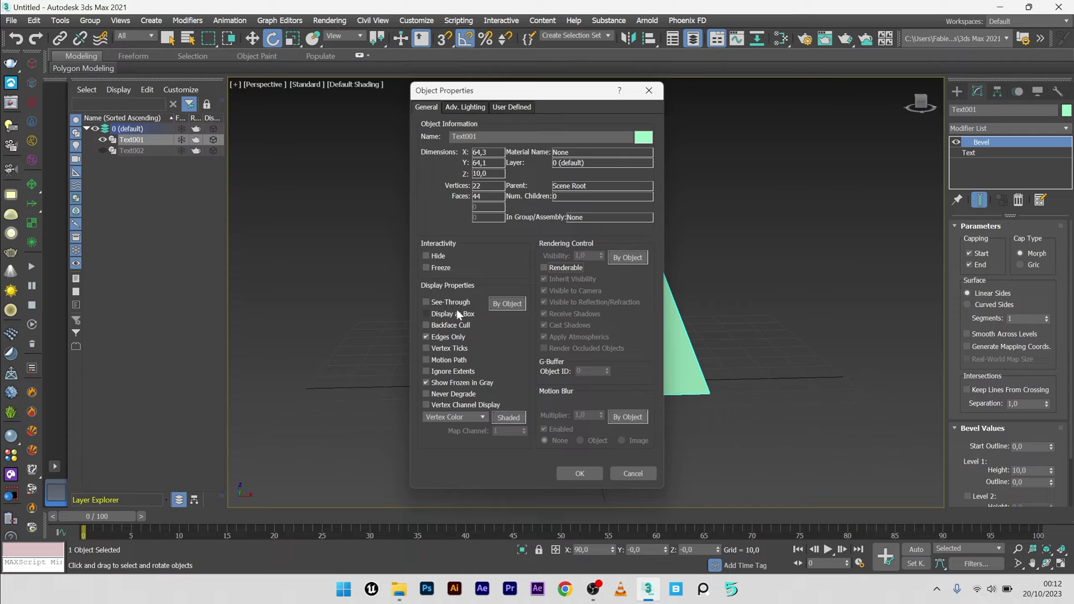
click(580, 473)
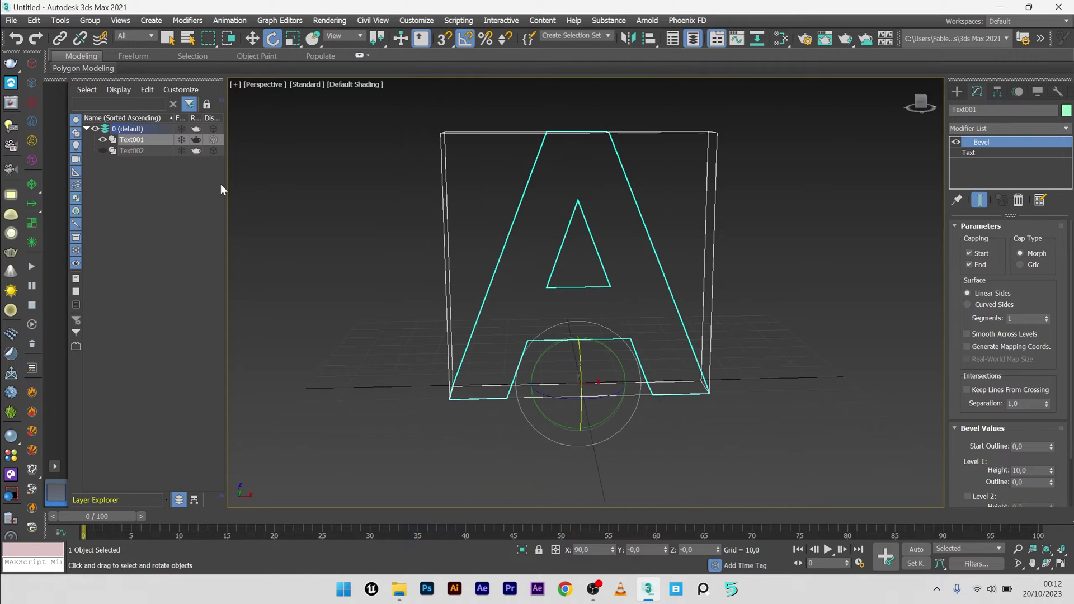
Show only the letter B, and make it non-renderable and displayed as a box in its object properties.
click(146, 152)
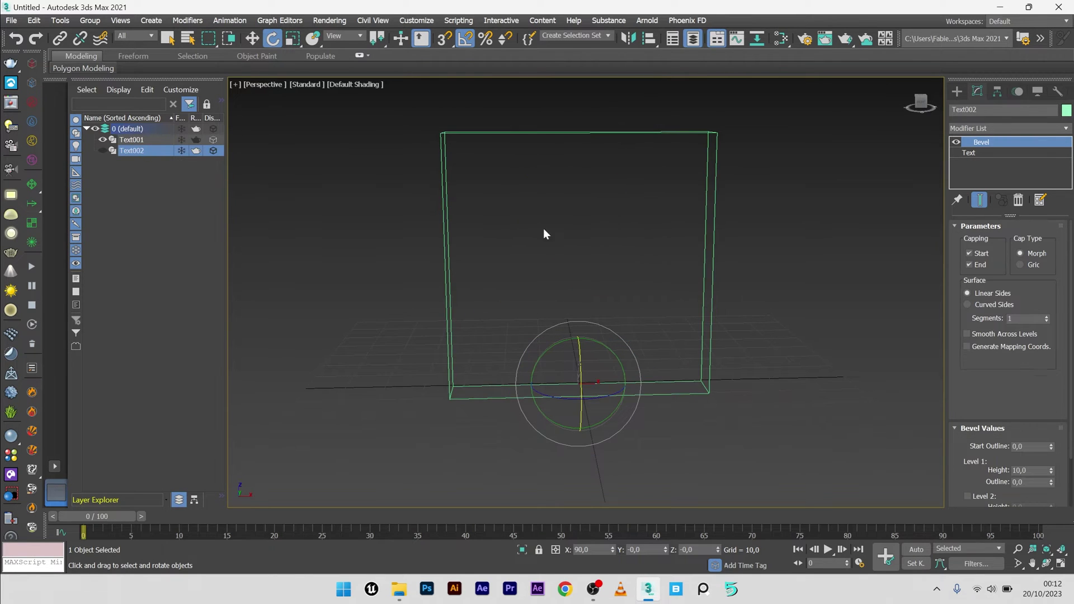
click(102, 140)
click(103, 150)
right_click(610, 209)
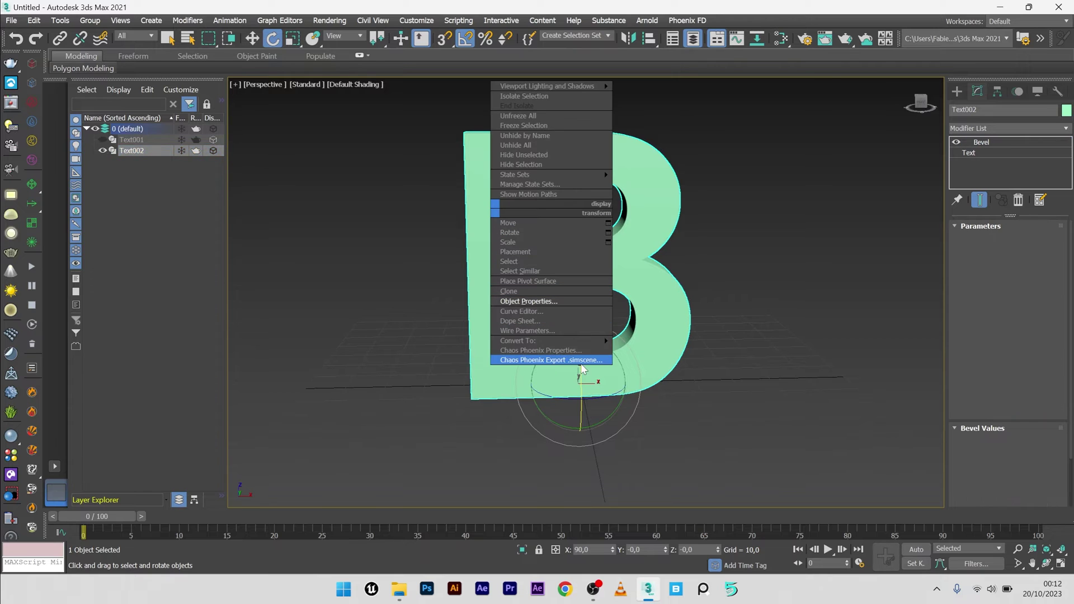
click(535, 302)
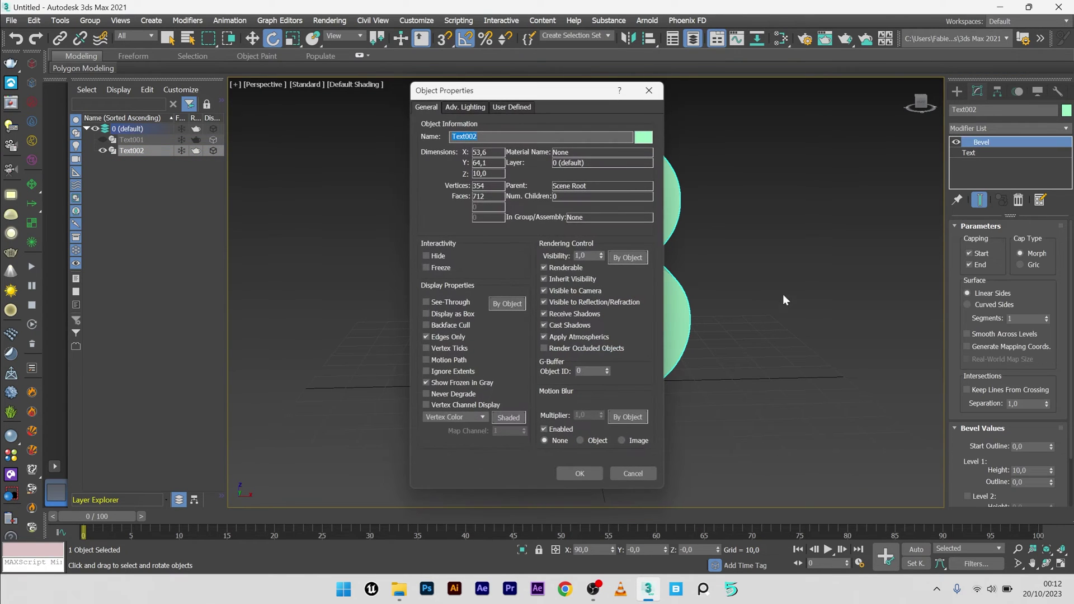
click(567, 267)
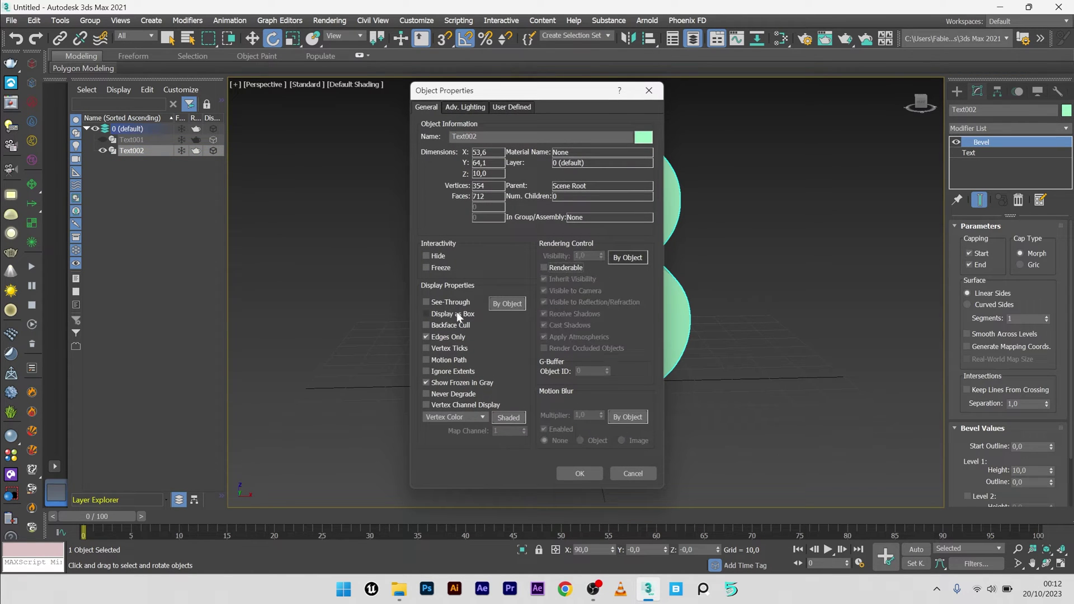
click(574, 472)
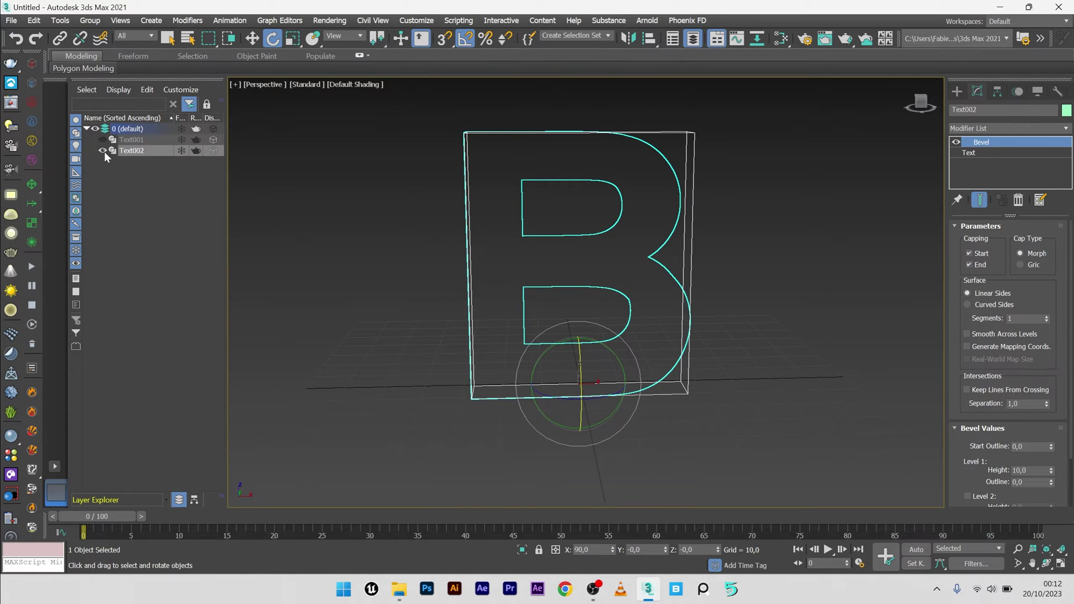
Show only the letter A and enable Initial Liquid Fill in its Chaos Phoenix properties.
click(103, 152)
click(102, 139)
click(132, 140)
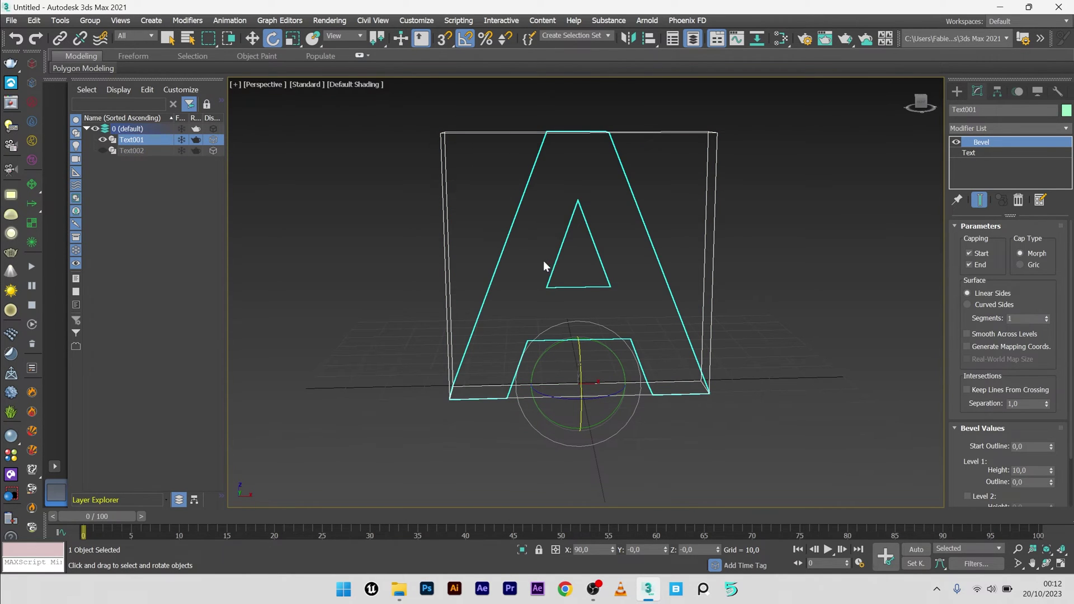
right_click(546, 240)
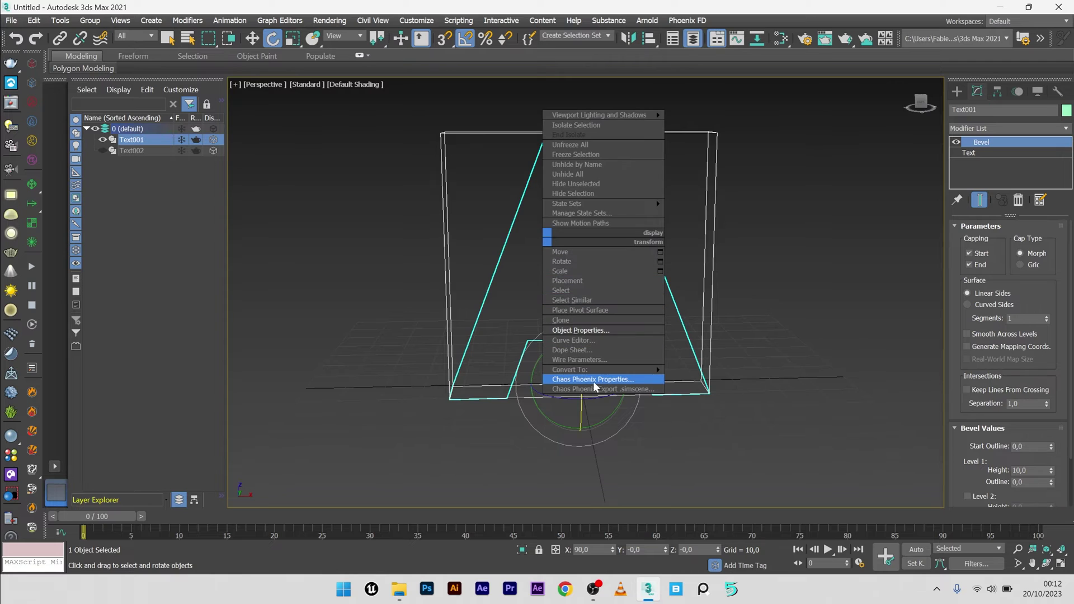
click(597, 380)
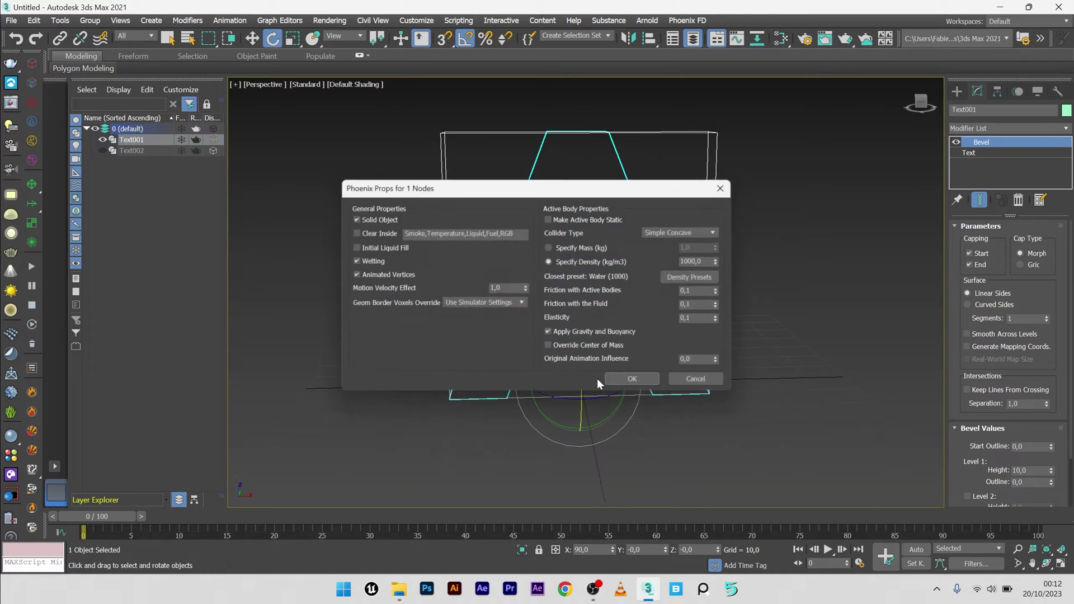
click(364, 250)
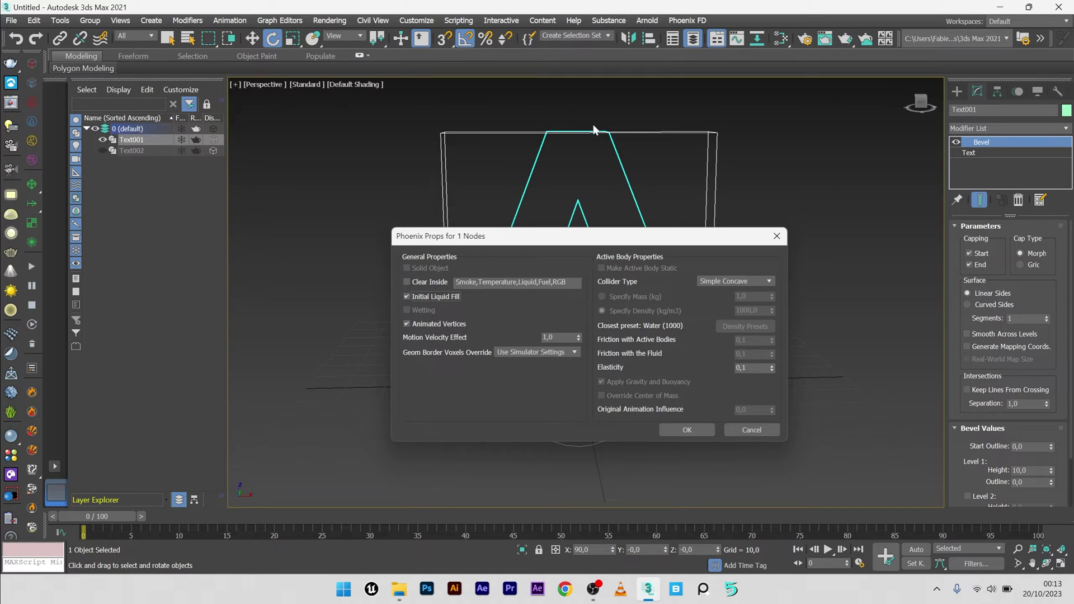
click(691, 430)
Show the letter B again and turn off Solid Object in its Chaos Phoenix properties.
click(103, 151)
click(128, 151)
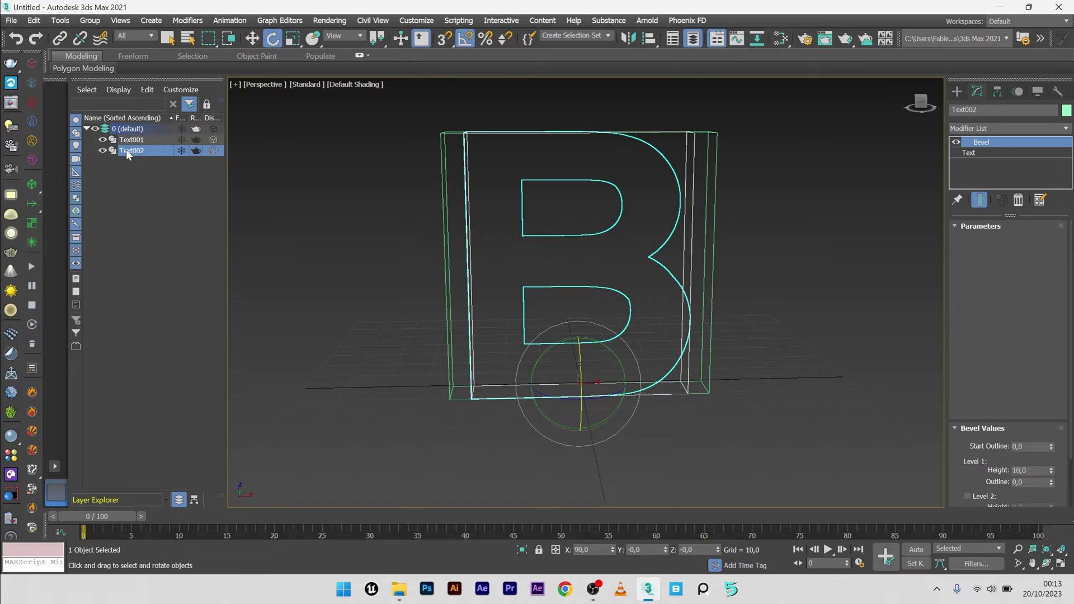
right_click(567, 210)
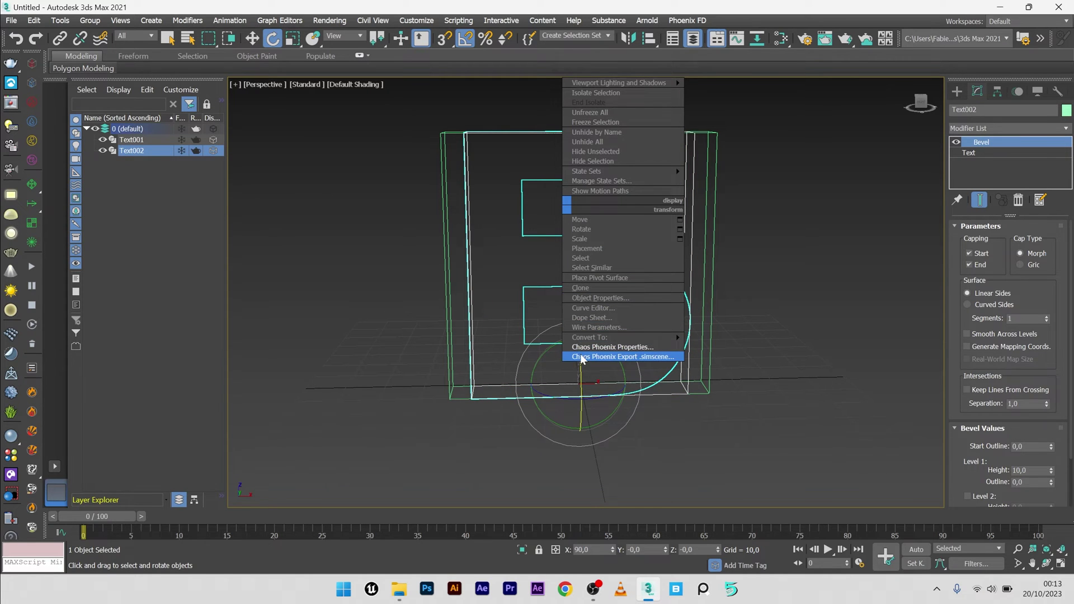
click(617, 347)
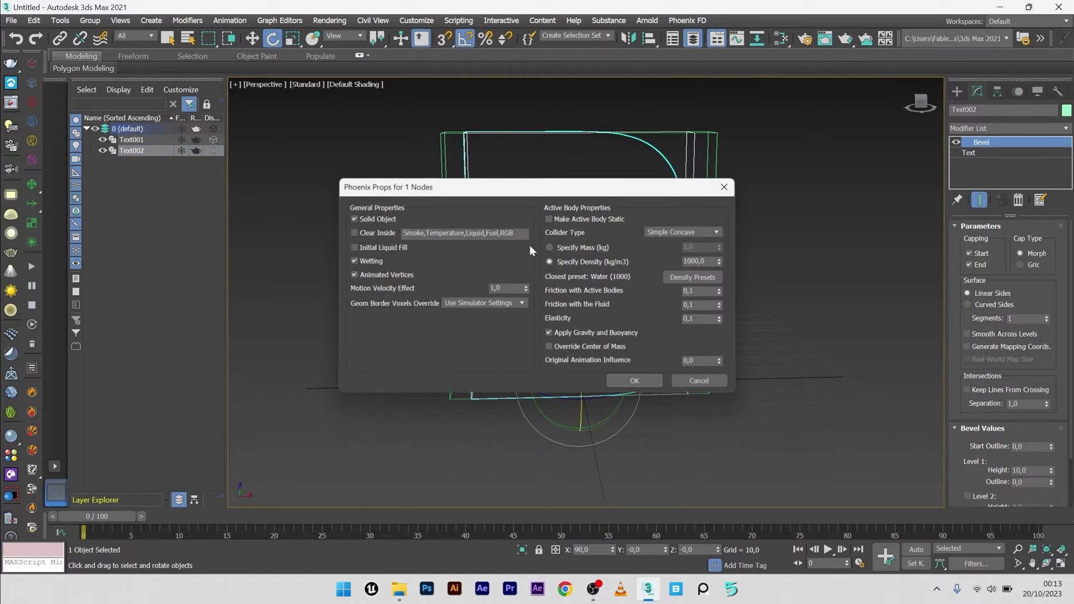
click(354, 218)
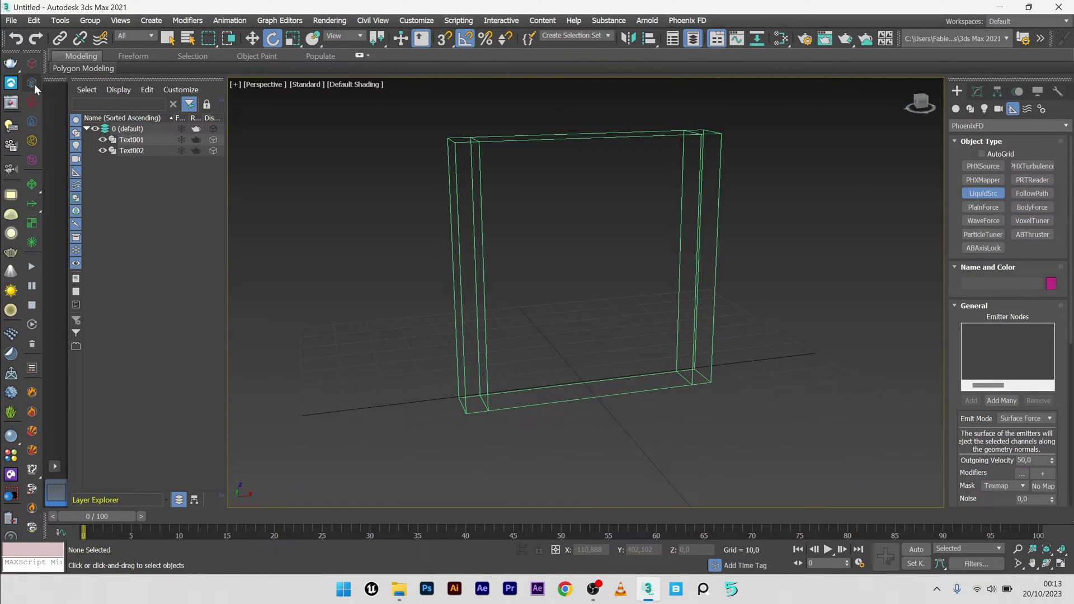
Create a Phoenix LiquidSim grid of about 78 × 28 × 72 units enclosing both letters.
drag(451, 394, 750, 392)
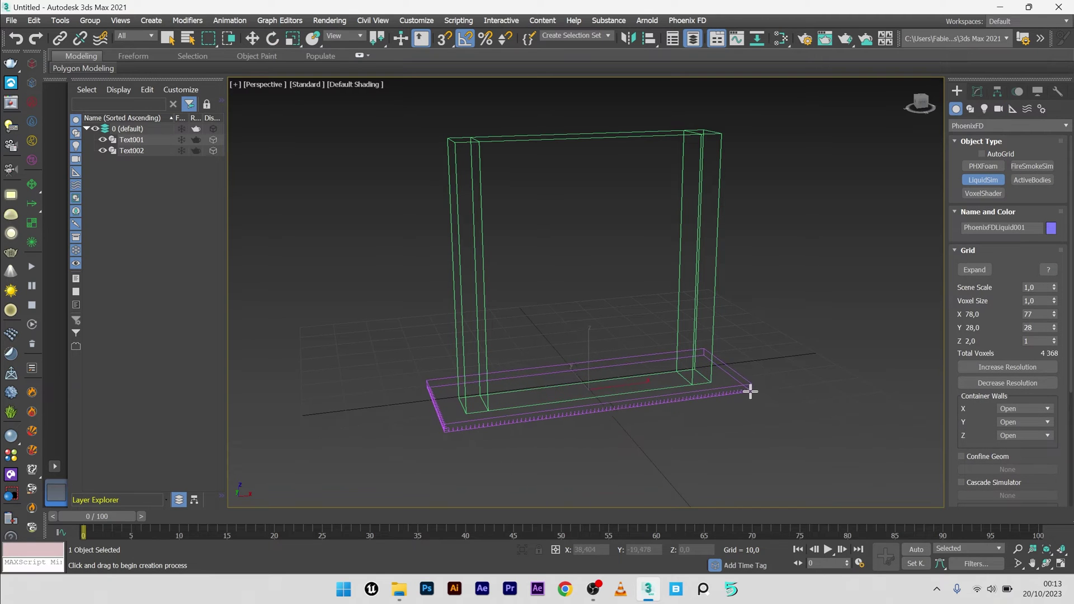
click(710, 112)
key(e)
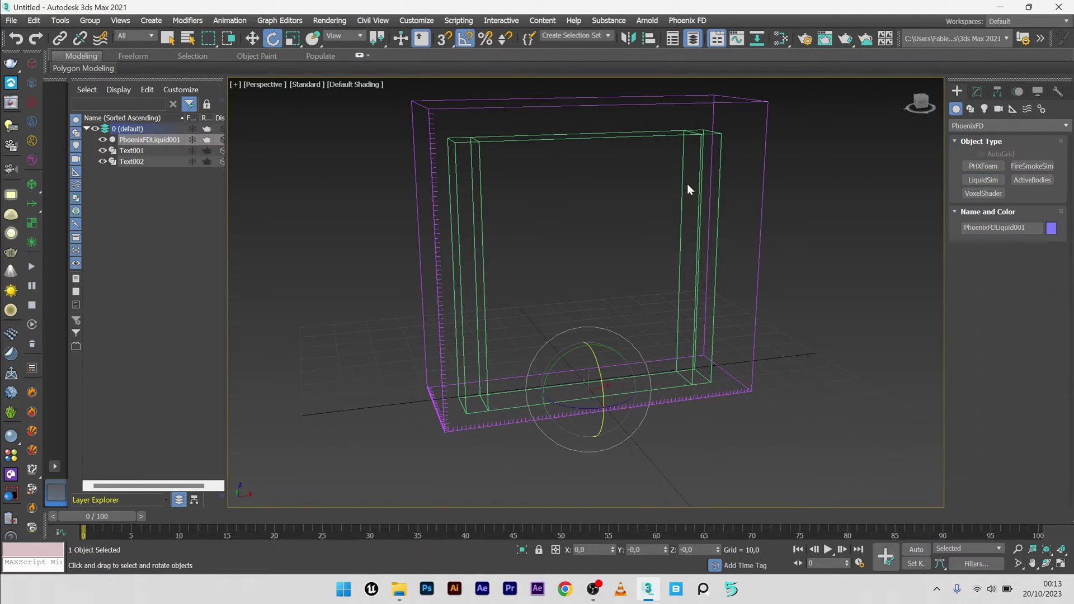
Move the liquid simulator down about 3.7 units in the front view so its box surrounds the letters evenly.
mouse_move(690, 233)
alt+middle_down()
mouse_move(770, 223)
mouse_move(714, 232)
mouse_move(687, 223)
alt+middle_up()
right_click(687, 223)
right_click(613, 329)
click(632, 335)
key(f)
scroll(604, 327, up, 5)
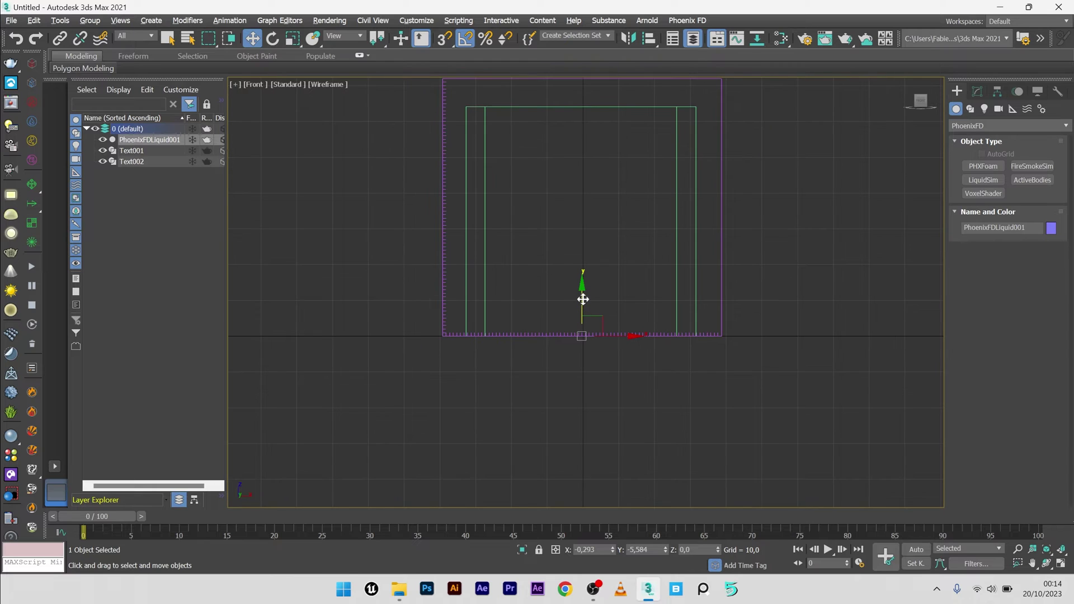
drag(582, 297, 587, 312)
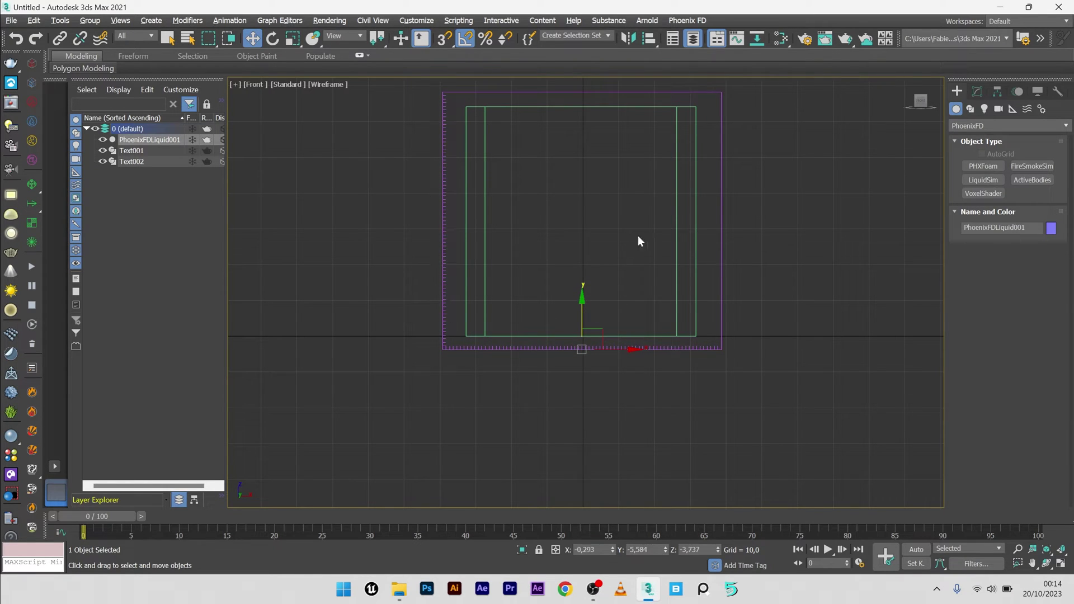
key(p)
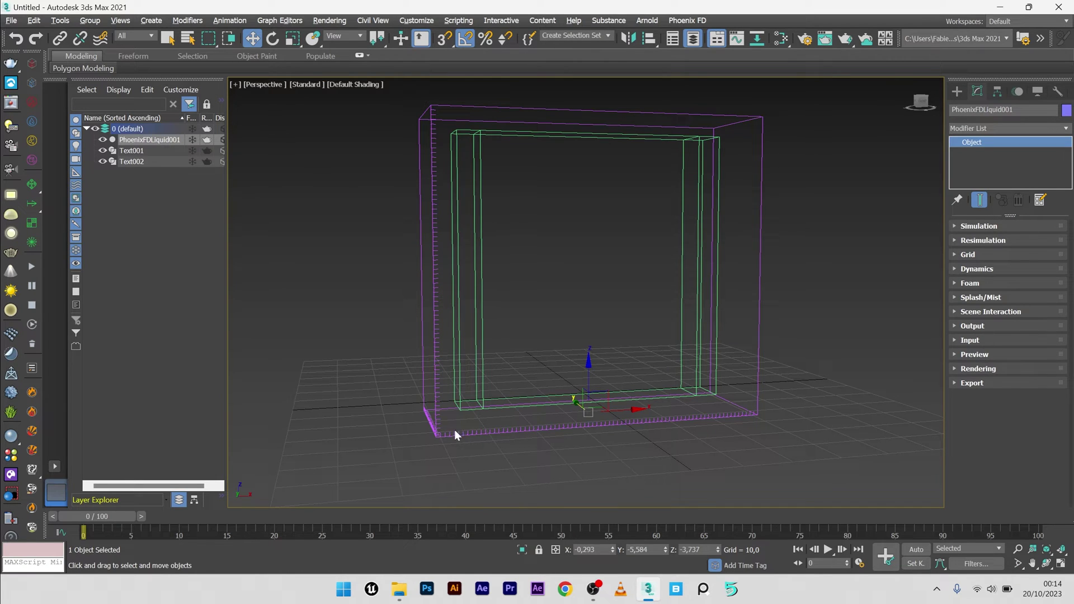
Set the liquid simulator grid's voxel size to 0,5.
scroll(771, 307, up, 3)
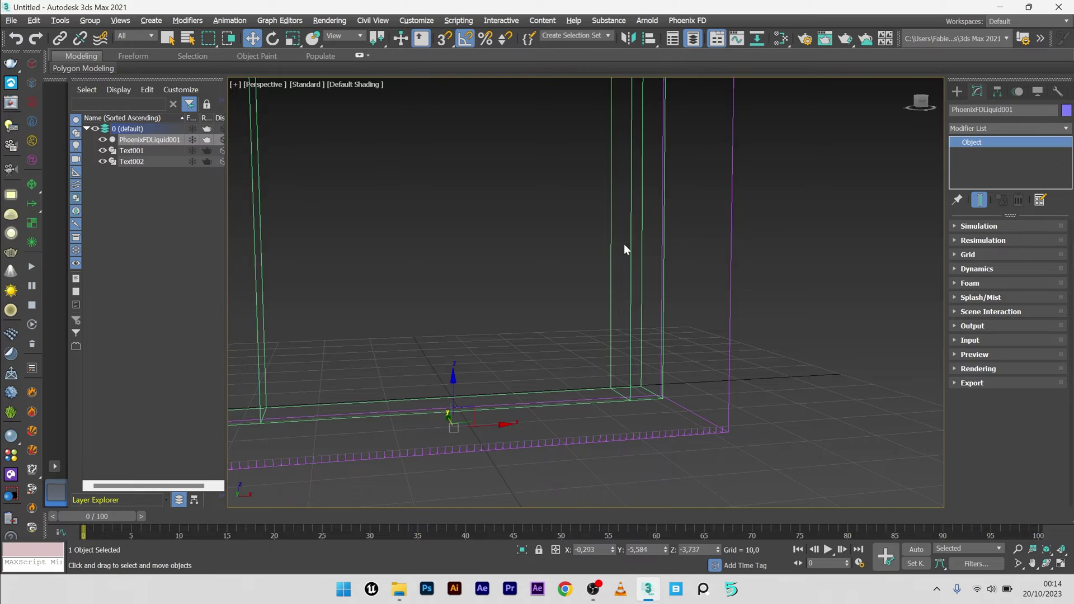
scroll(774, 280, down, 3)
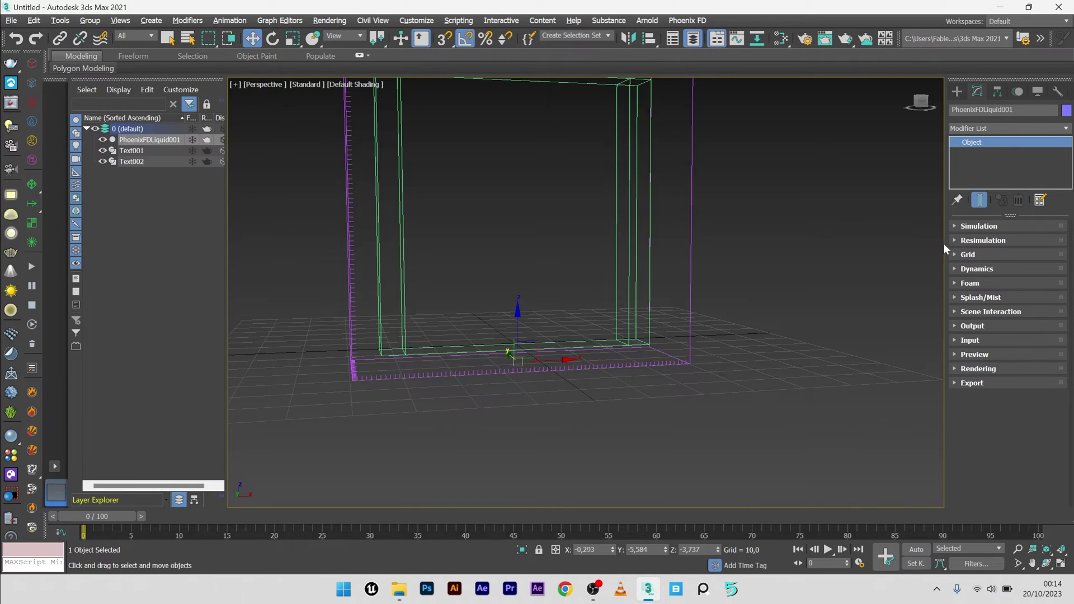
click(968, 255)
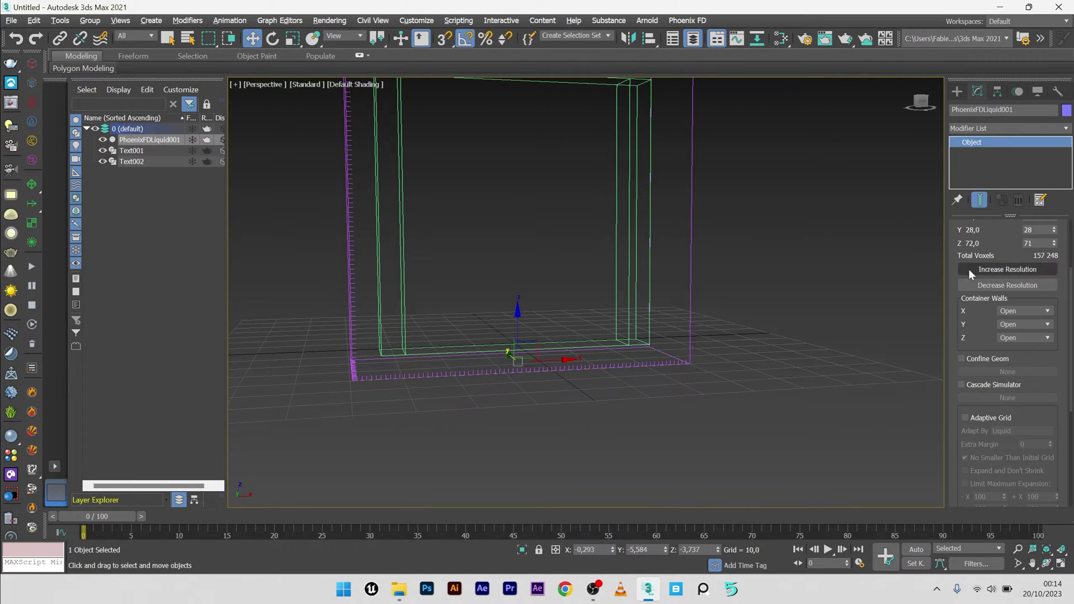
scroll(1007, 324, down, 2)
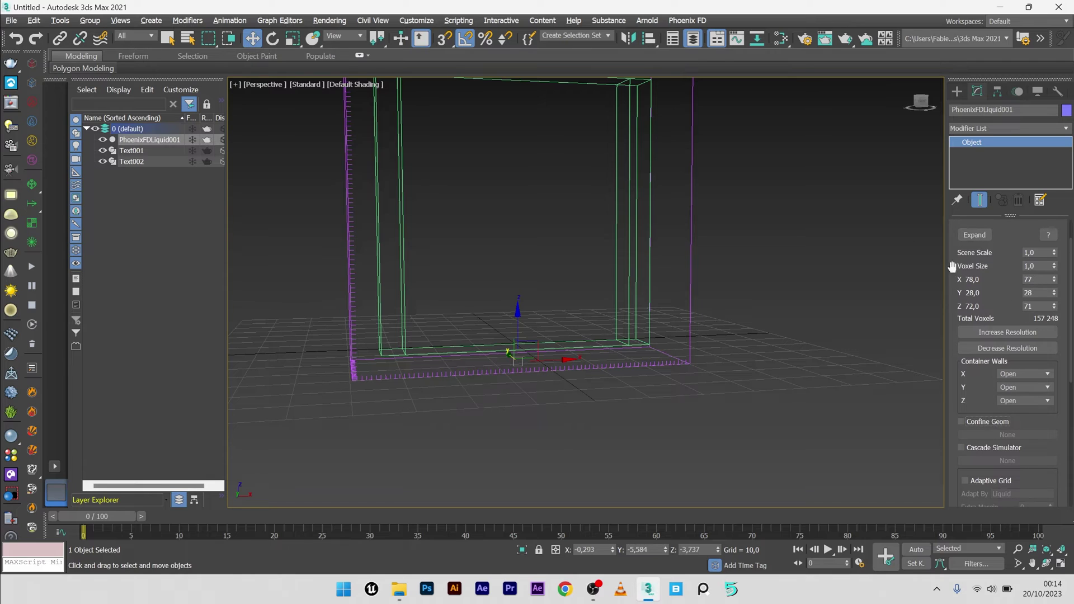
double_click(1042, 267)
text(0)
text(,5)
key(BackSpace)
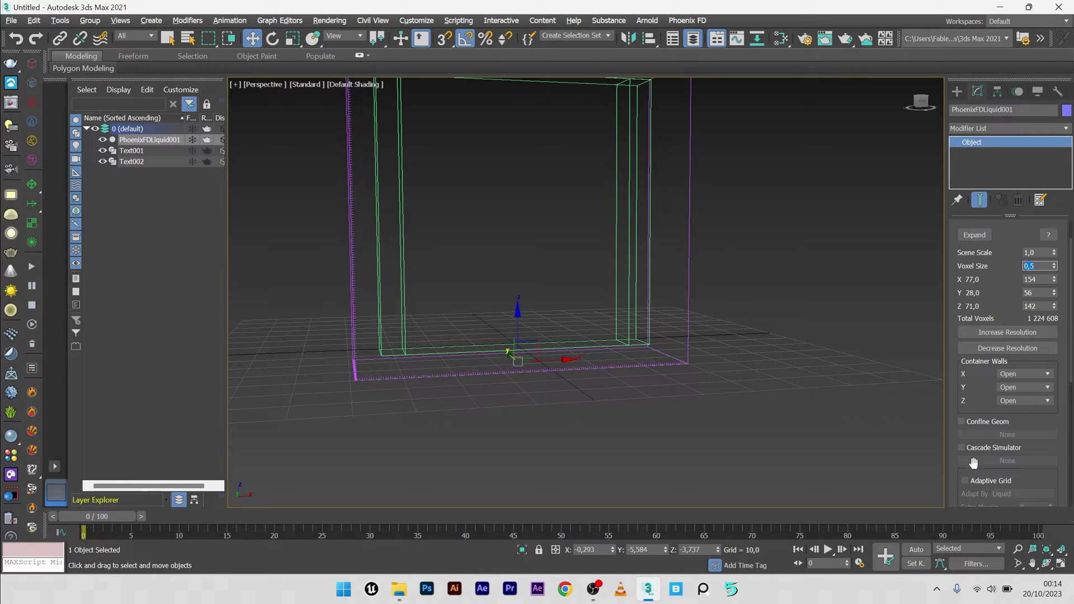
Enable Adaptive Grid on the liquid simulator with an Extra Margin of 5.
scroll(948, 369, down, 5)
scroll(946, 367, down, 3)
scroll(1007, 280, up, 4)
click(965, 293)
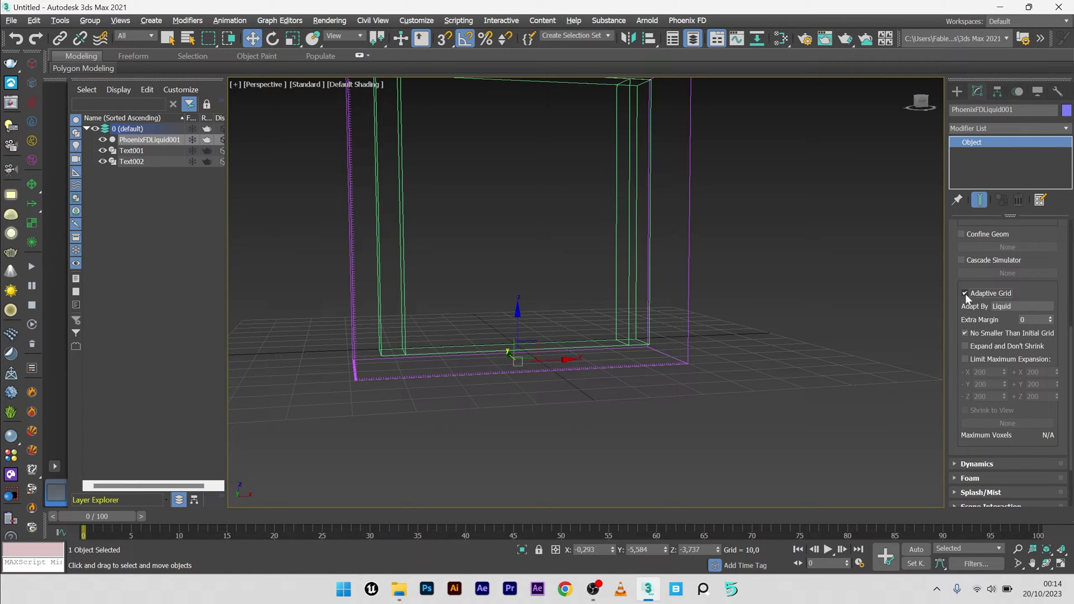
double_click(1029, 320)
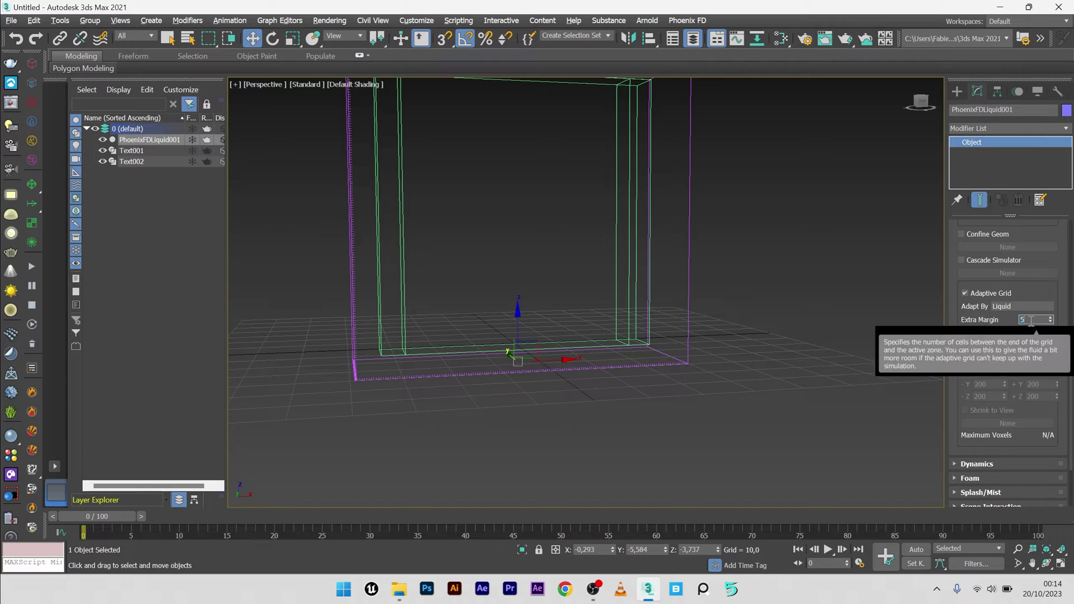
key(z)
Turn off Gravity in the simulator's dynamics and set Steps Per Frame to 2.
scroll(988, 387, down, 3)
click(988, 387)
scroll(985, 317, up, 2)
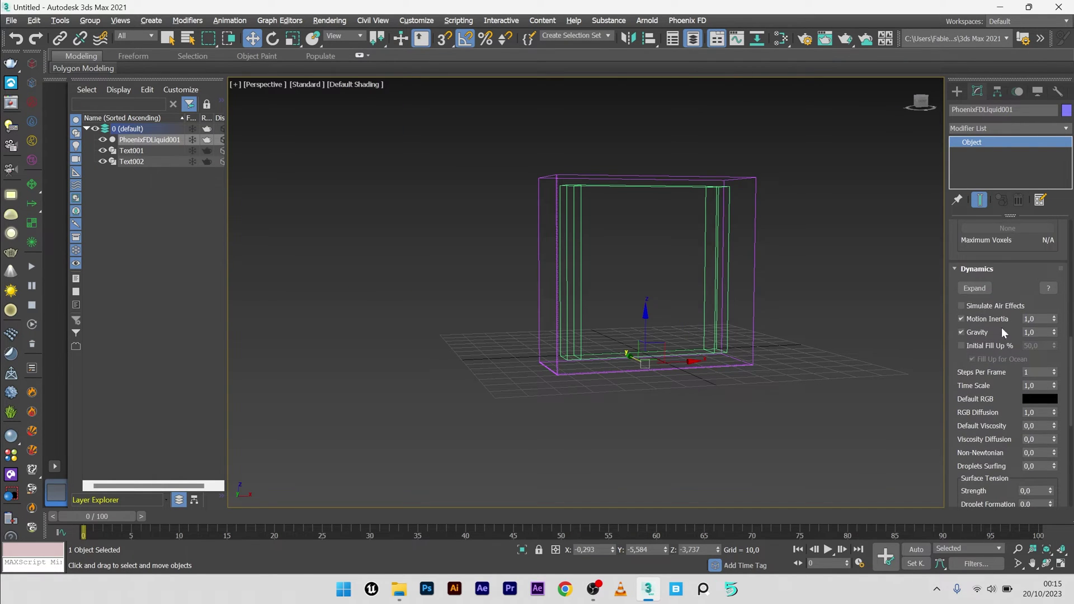
click(969, 331)
scroll(964, 325, down, 2)
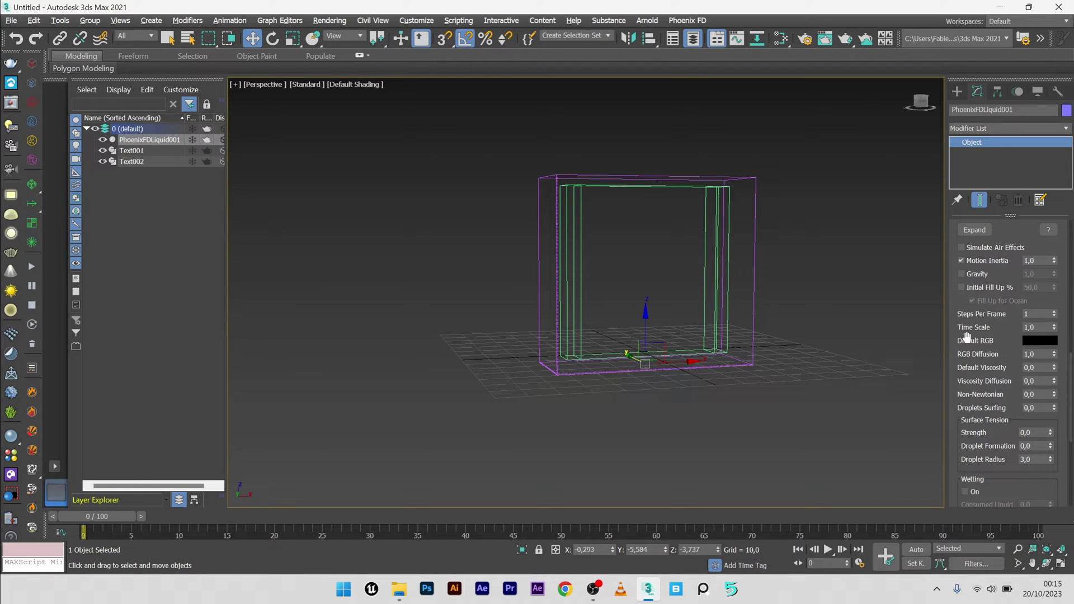
click(1032, 315)
Review the simulator's output channels and set its preview to Show Mesh with Particle Preview turned off.
scroll(973, 361, down, 3)
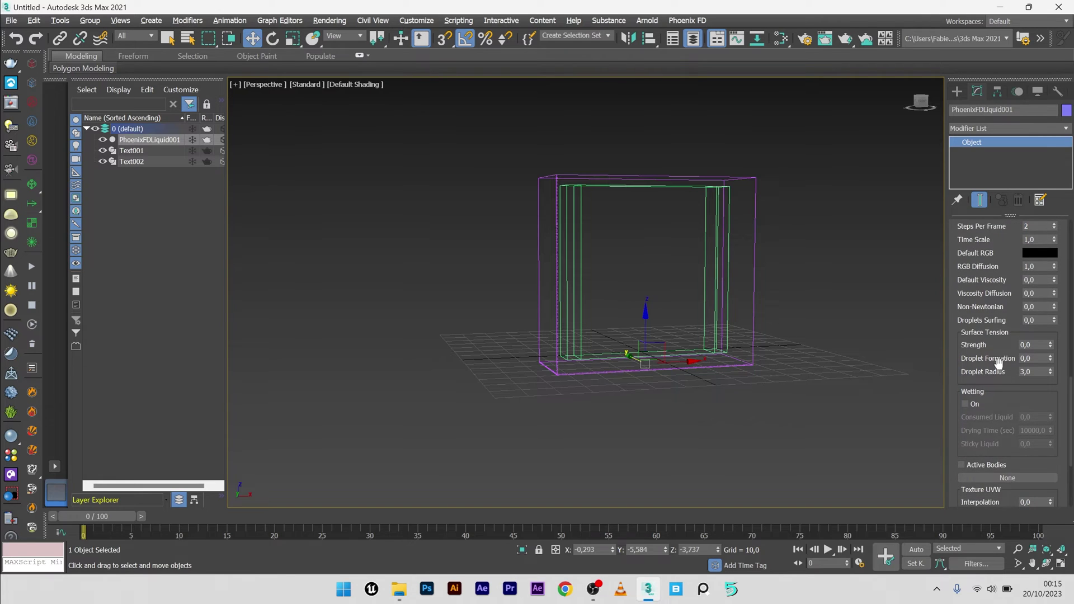
scroll(995, 372, down, 5)
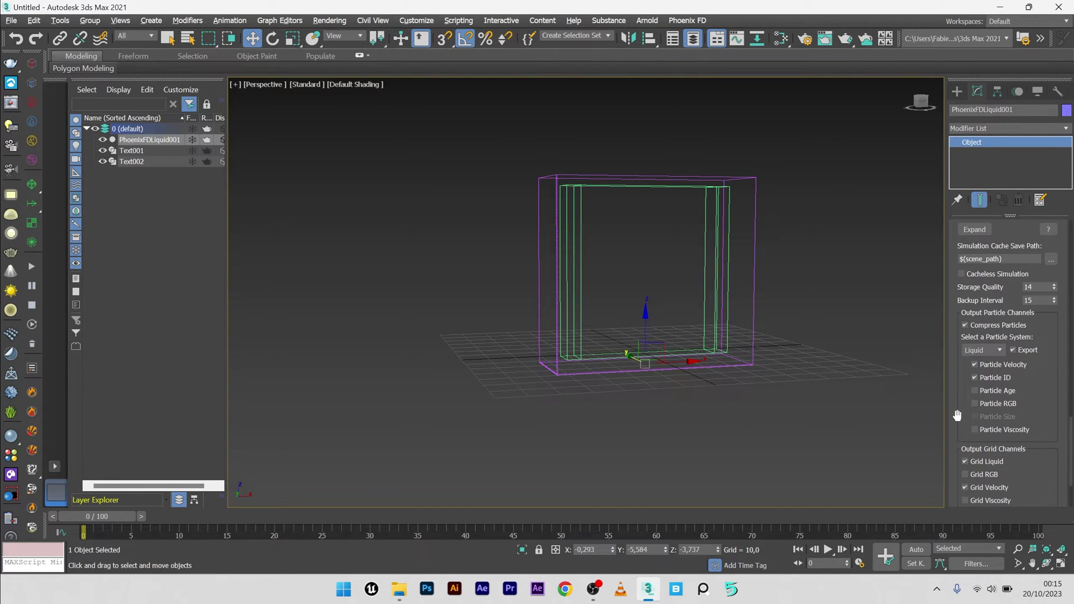
scroll(957, 414, down, 3)
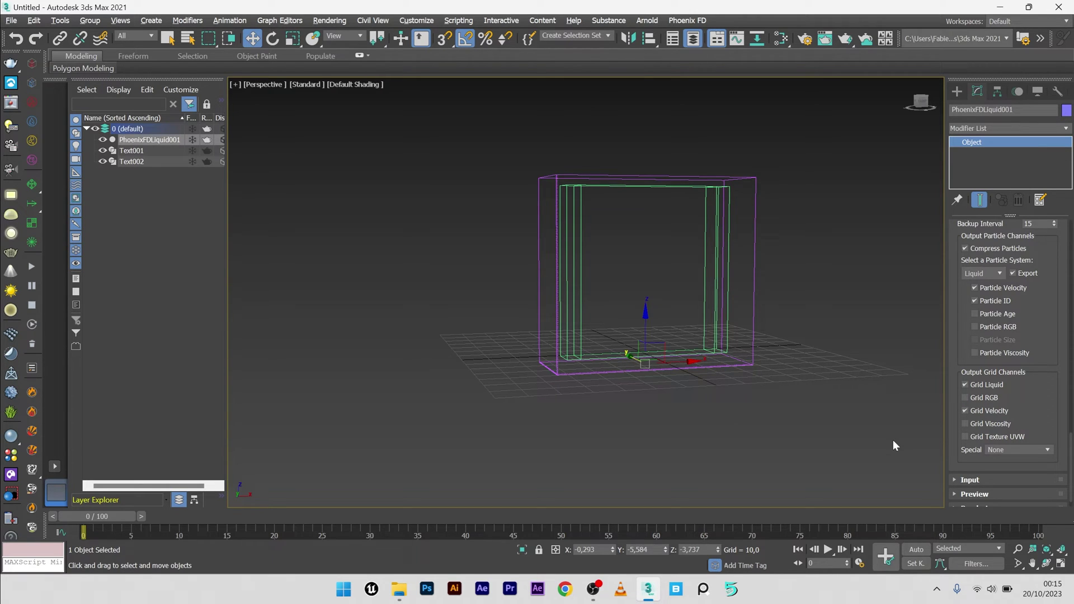
scroll(960, 387, down, 2)
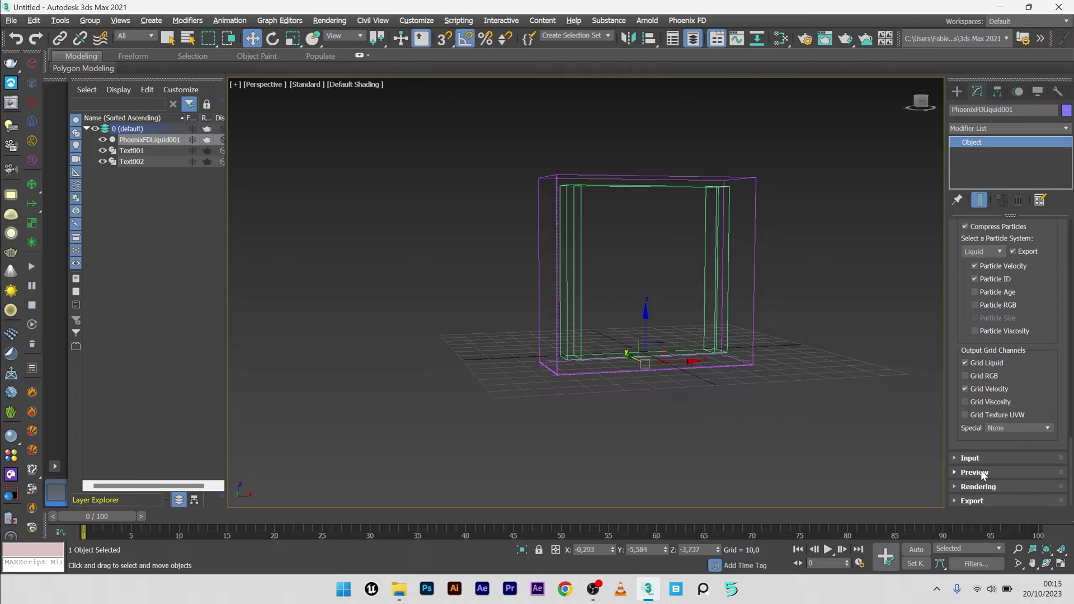
click(975, 473)
scroll(985, 293, down, 5)
scroll(984, 293, up, 3)
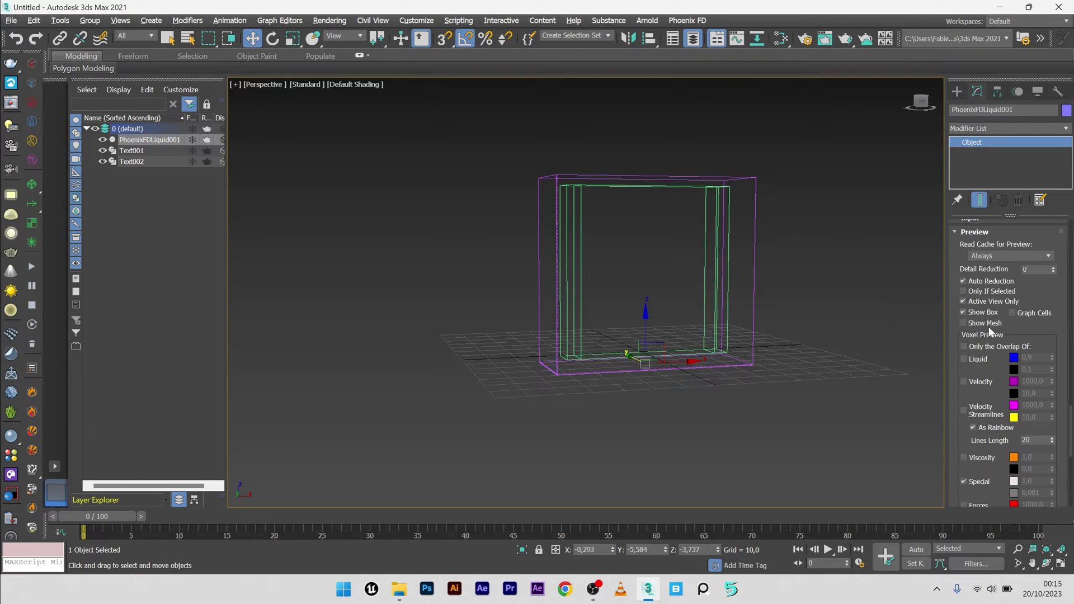
scroll(954, 459, down, 5)
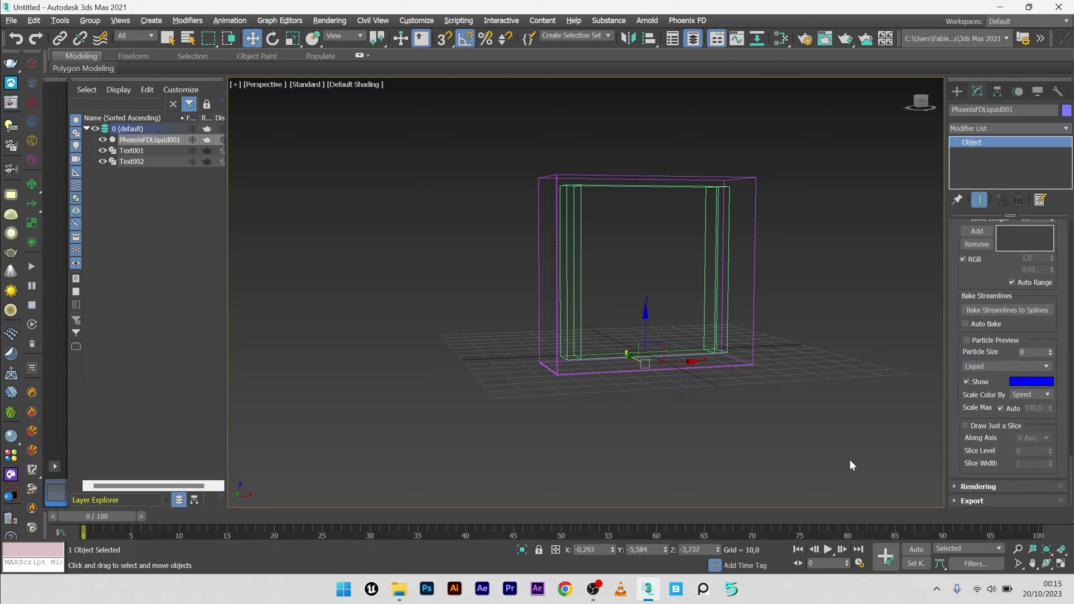
Run a test of the liquid simulation on the letter A and stop it at frame 16.
middle_drag(781, 316, 607, 352)
scroll(591, 255, up, 2)
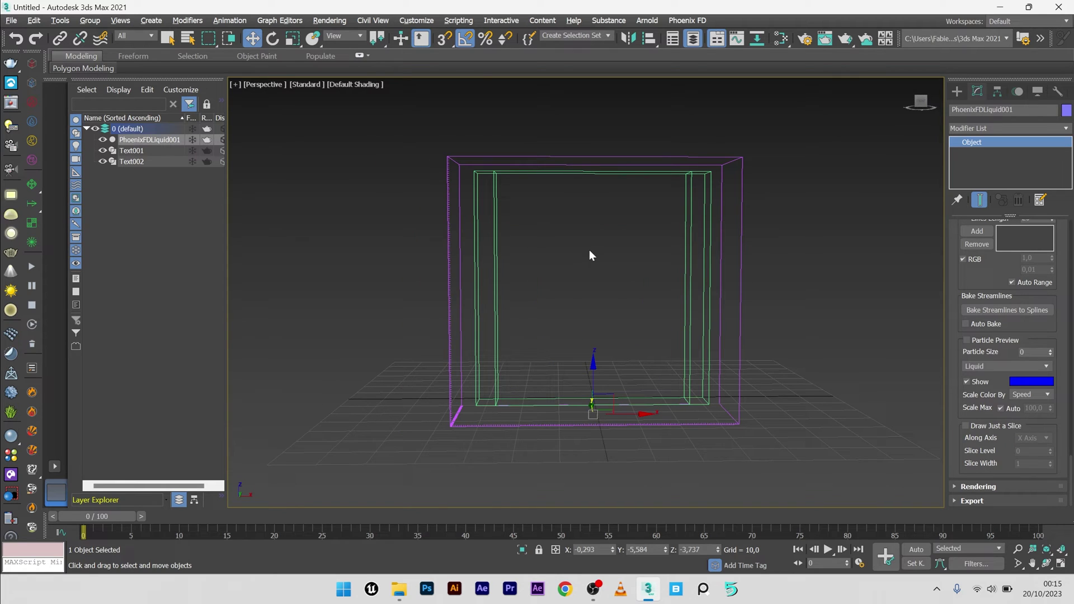
click(35, 270)
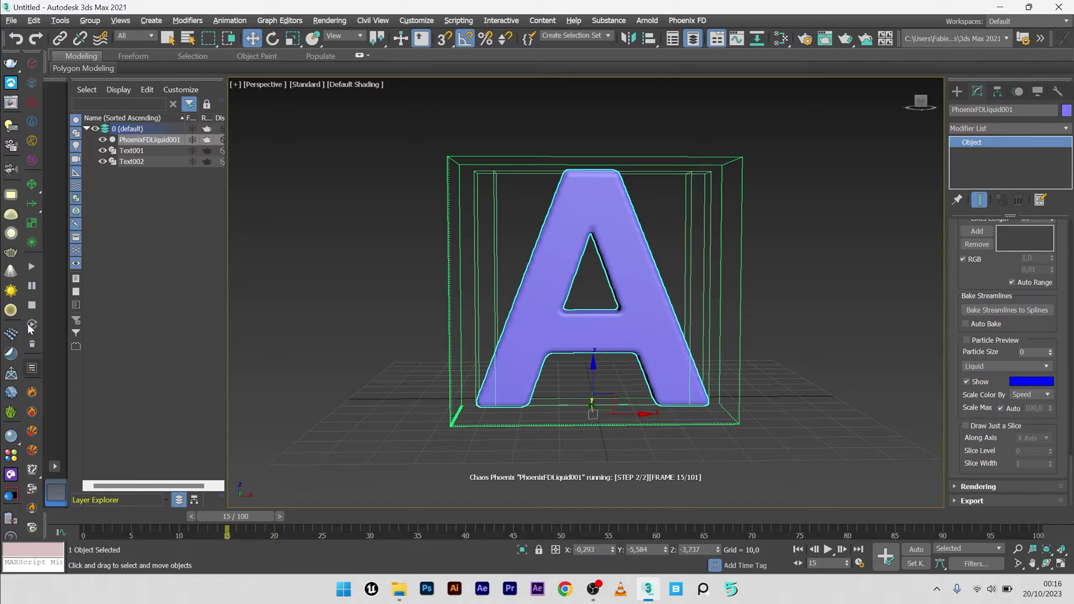
Place a Phoenix Body Force helper beside the simulator and assign the letter B (Text002) as its body.
click(958, 91)
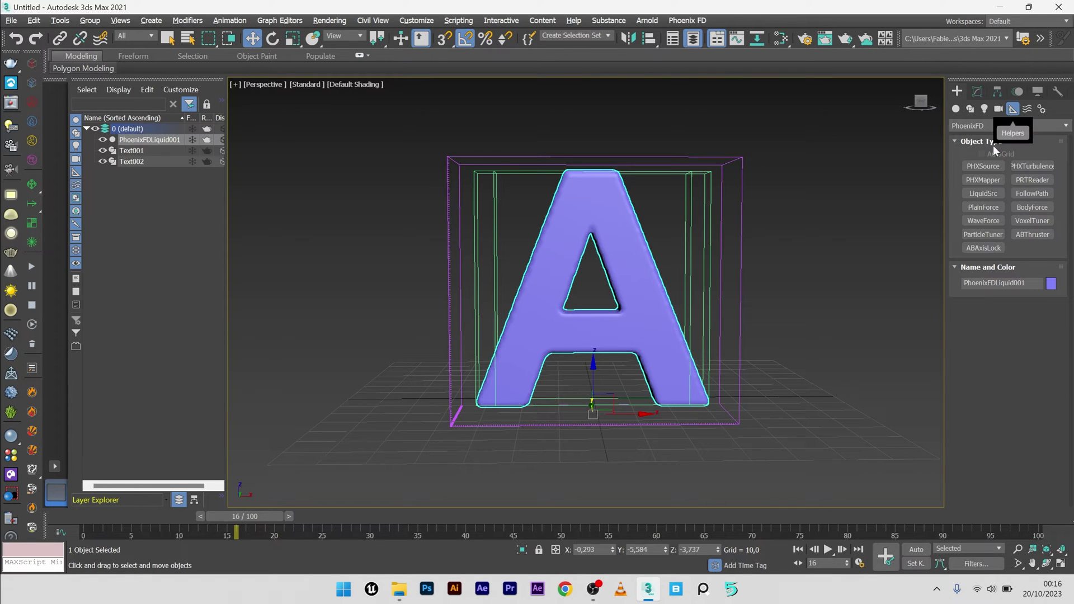
click(1030, 211)
click(789, 395)
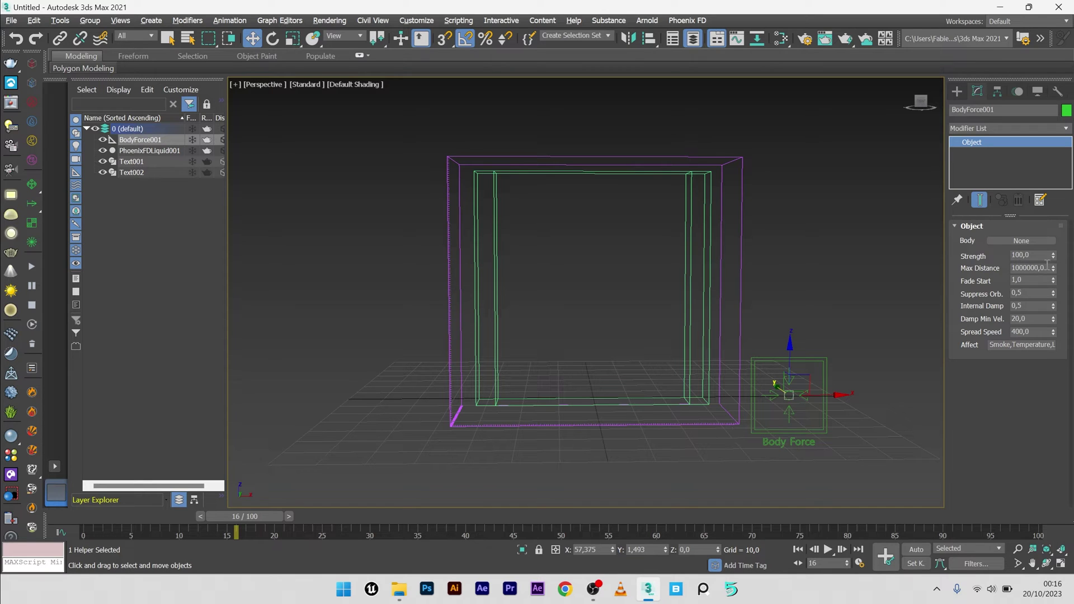
click(1017, 241)
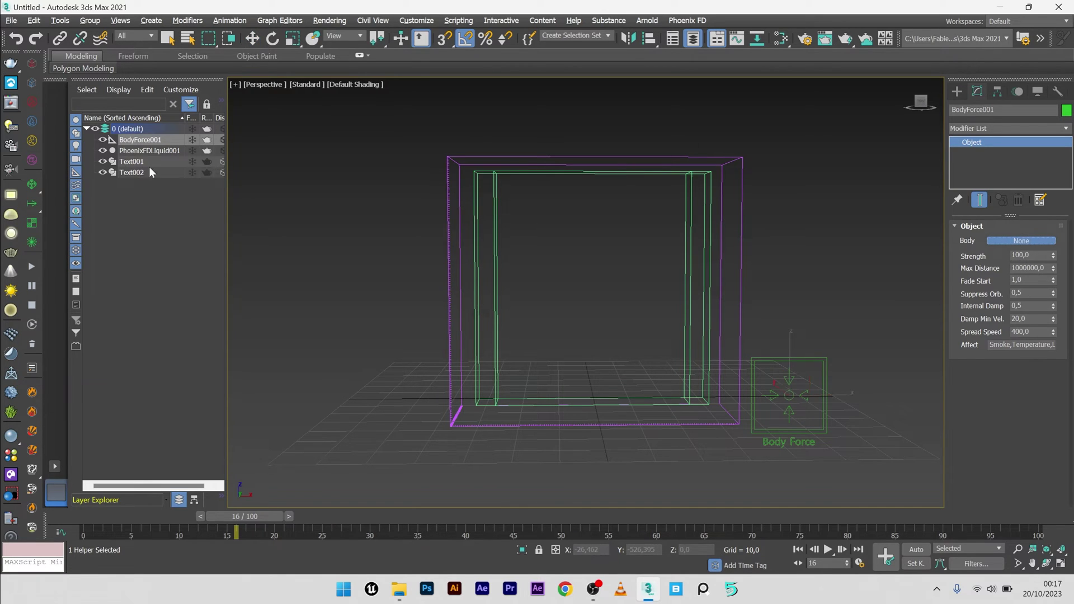
click(131, 173)
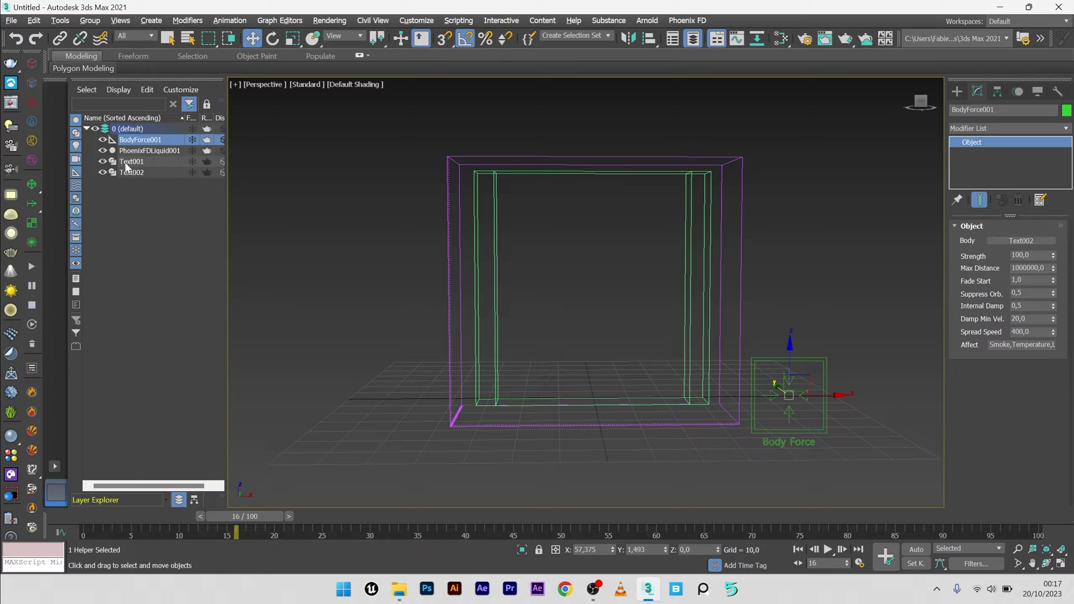
Set the Body Force's Strength to 400 and its Fade Start to 0.
click(1036, 254)
text(400)
key(Return)
click(1015, 280)
text(0)
key(Return)
click(972, 330)
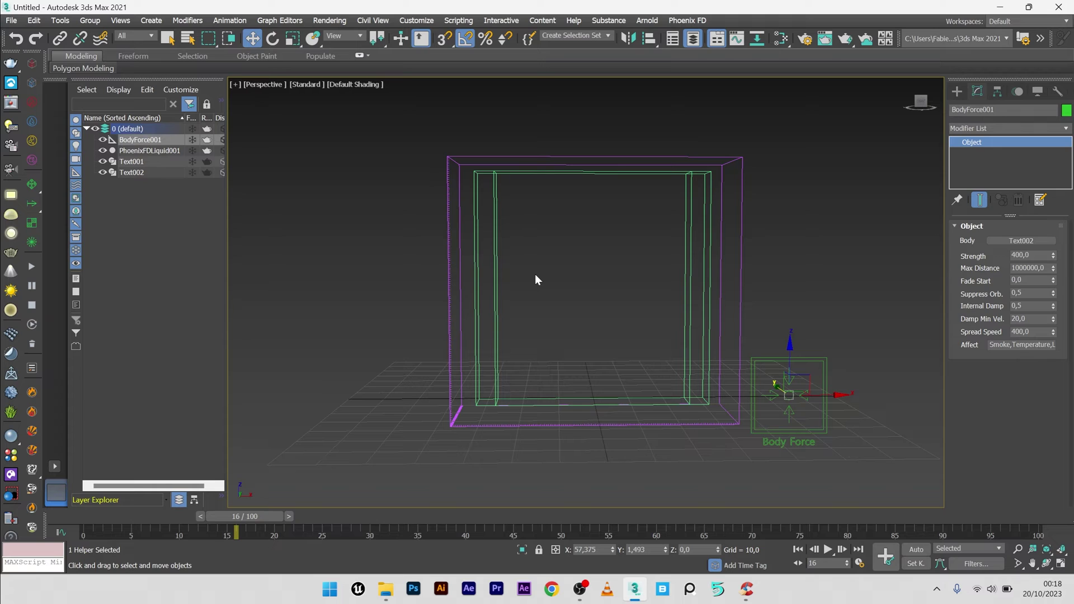
Set the Body Force's Spread Speed to 20.
key(Tab)
text(20)
click(777, 442)
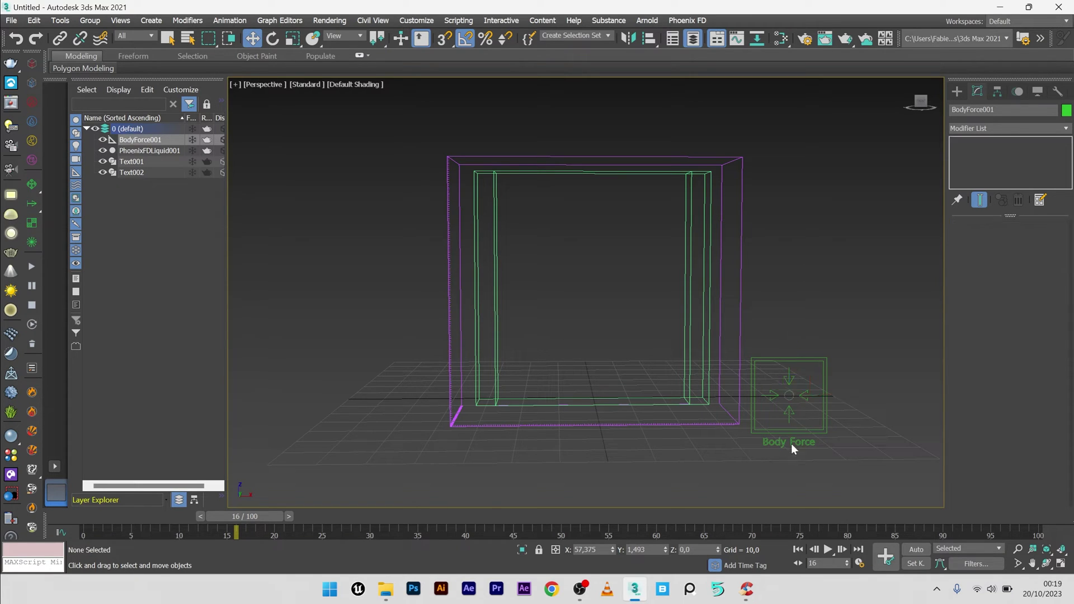
With Auto Key enabled, animate the Body Force's Strength from 0 at frame 0 to 400 at frame 5.
drag(244, 516, 96, 516)
click(917, 550)
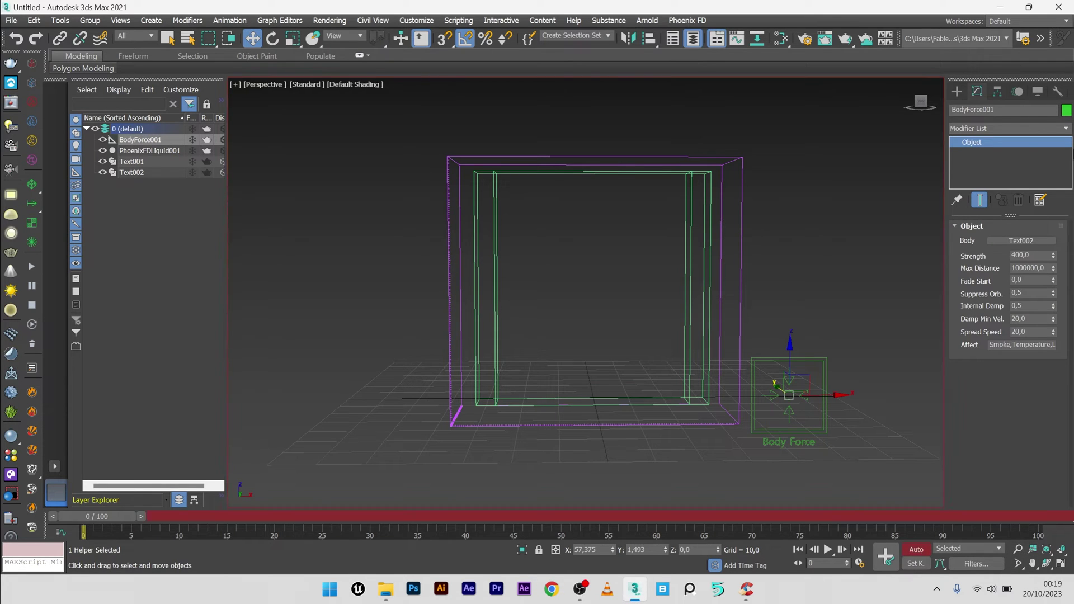
double_click(1049, 257)
text(0)
key(Return)
drag(100, 515, 144, 516)
double_click(1033, 256)
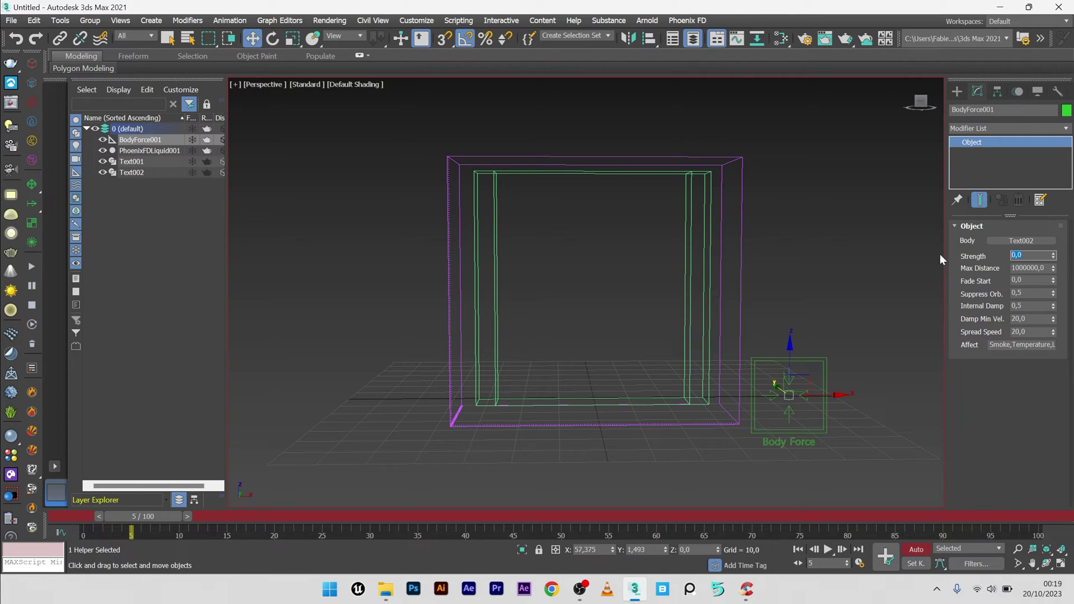
text(400)
key(Return)
Move the frame 0 Strength key to frame 4 and turn off Auto Key.
drag(84, 528, 136, 518)
key(w)
drag(166, 517, 75, 534)
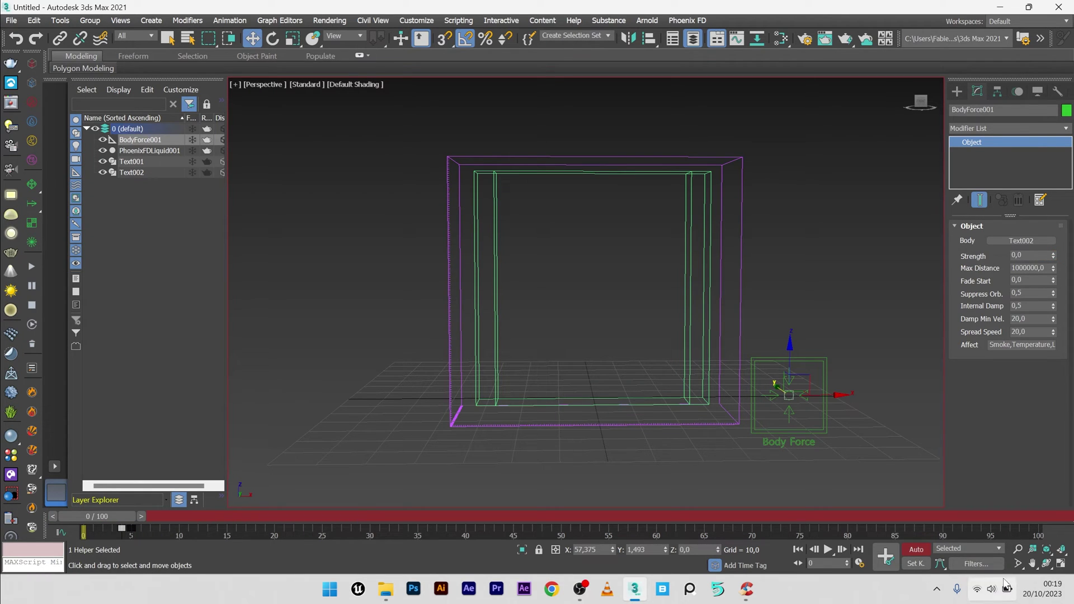
click(920, 551)
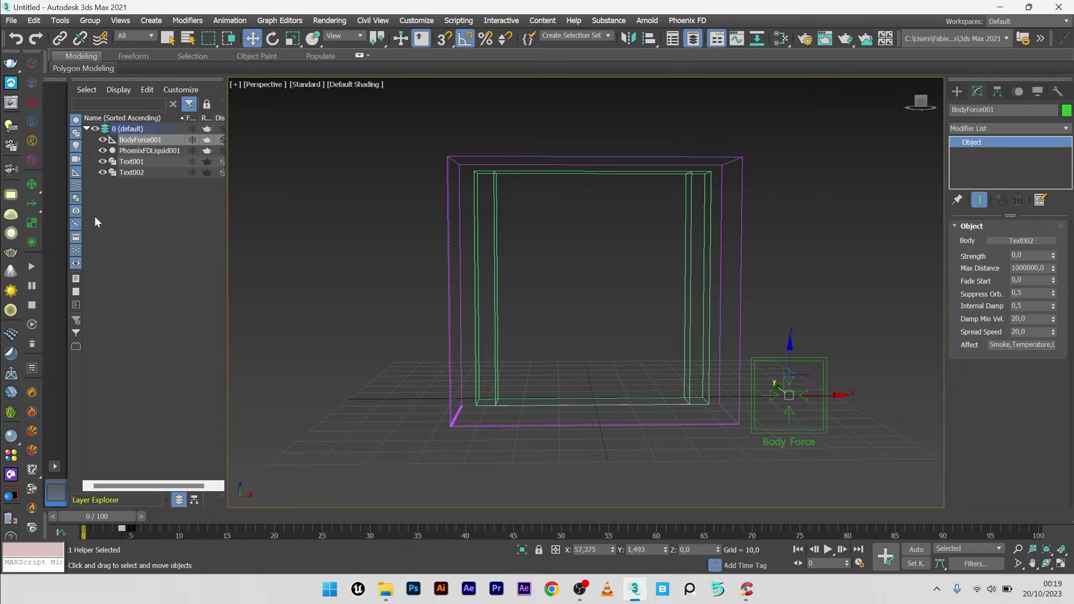
Run the liquid simulation through frame 100 and scrub through the morph from frame 0 to frame 69.
click(31, 268)
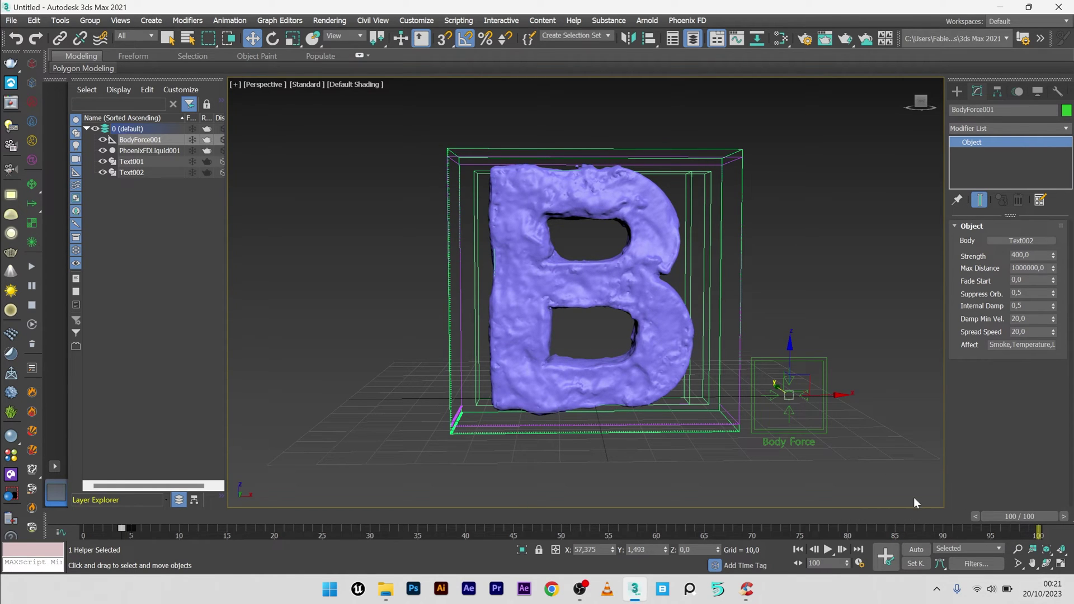
click(98, 516)
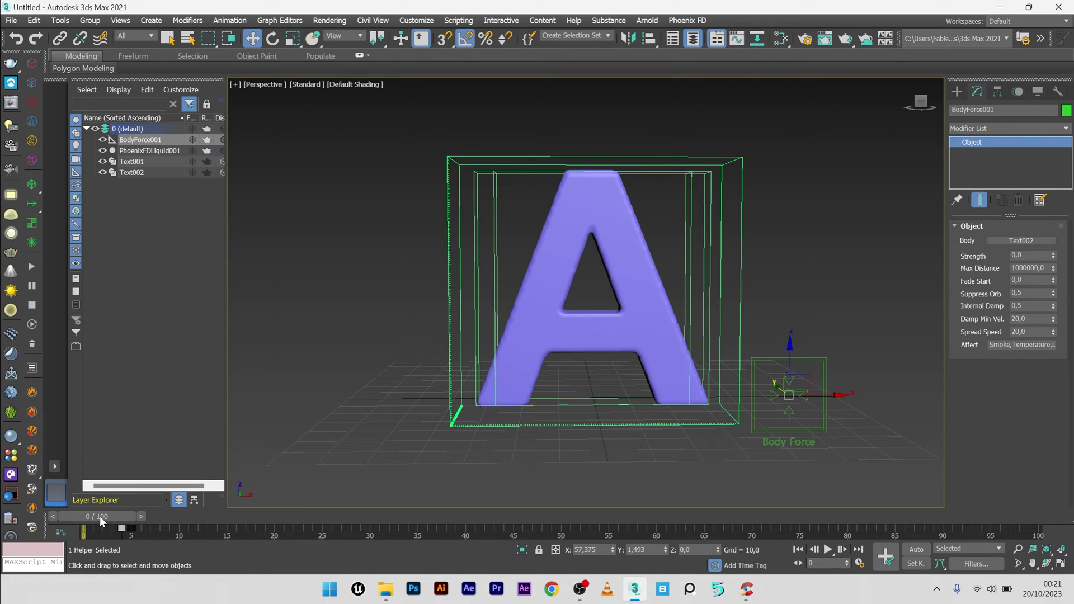
mouse_move(100, 516)
mouse_down()
mouse_move(856, 532)
mouse_move(473, 531)
mouse_move(454, 518)
mouse_move(663, 538)
mouse_move(733, 520)
mouse_up()
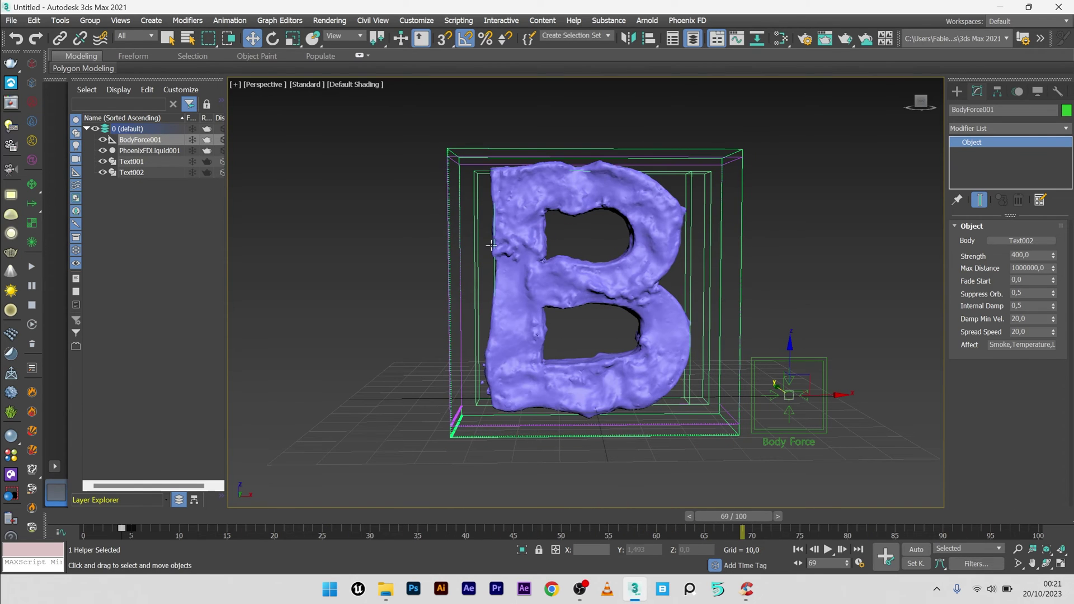
key(w)
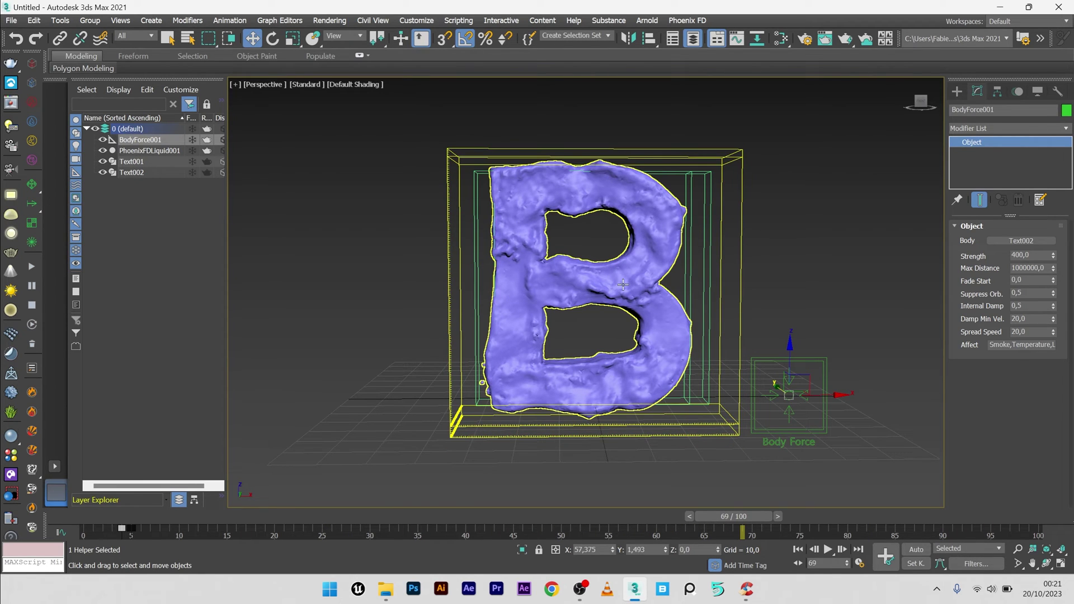
Set the liquid simulator's mesh Smoothness to 5 and enable Use Liquid Particles with a Particle Size of 0.9.
click(643, 283)
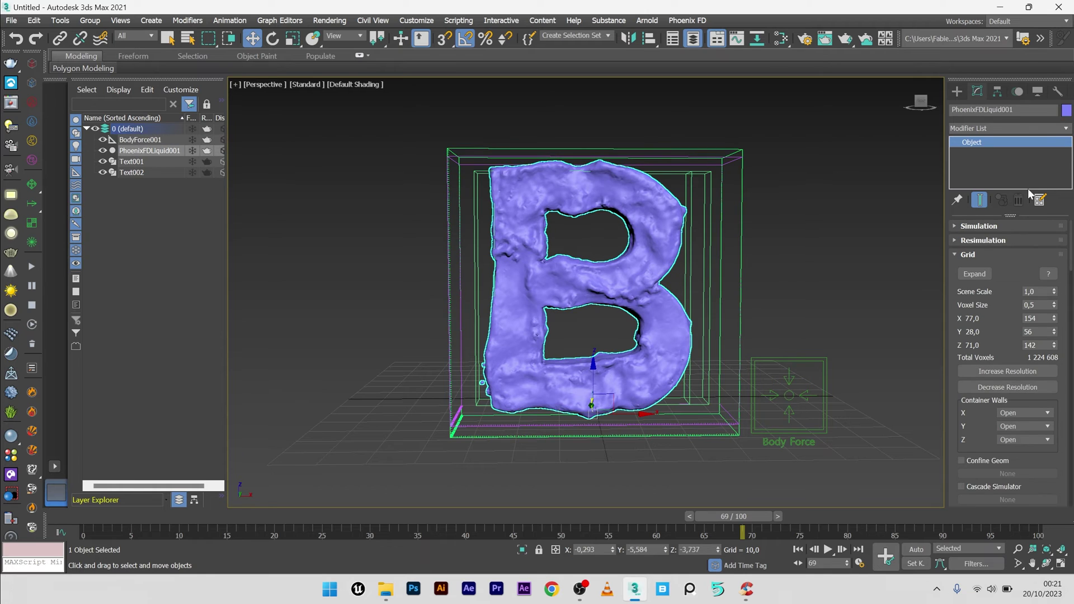
drag(1070, 246, 943, 494)
click(958, 487)
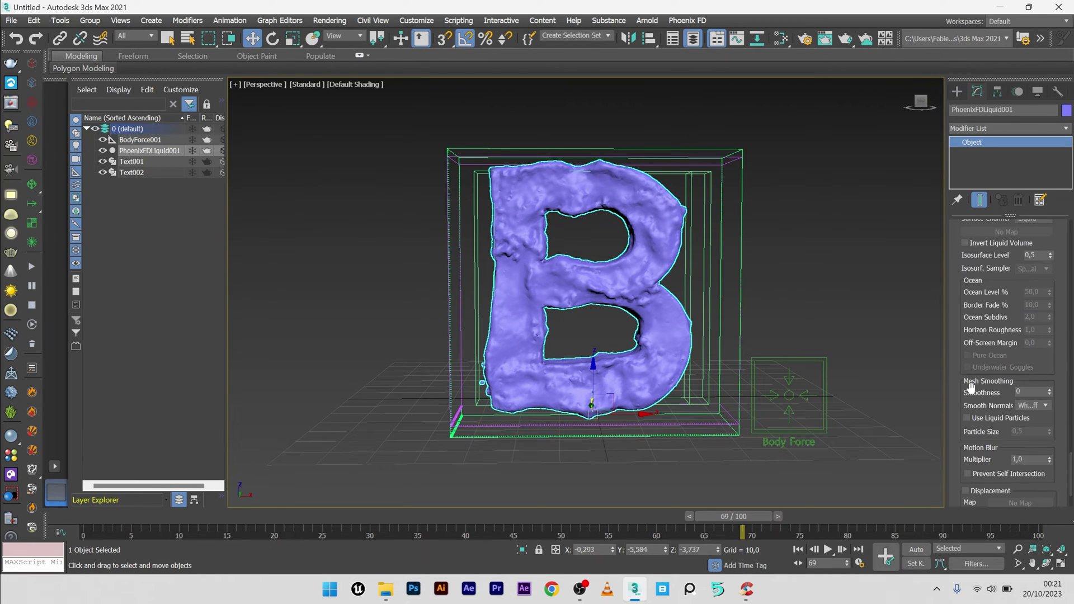
double_click(1034, 394)
text(5)
key(Return)
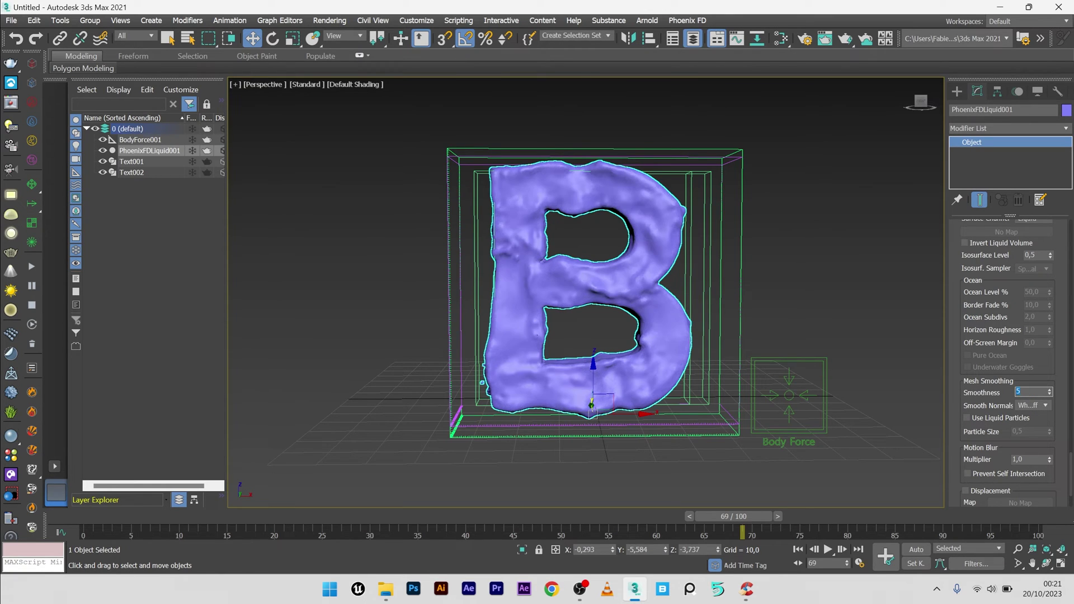
click(980, 420)
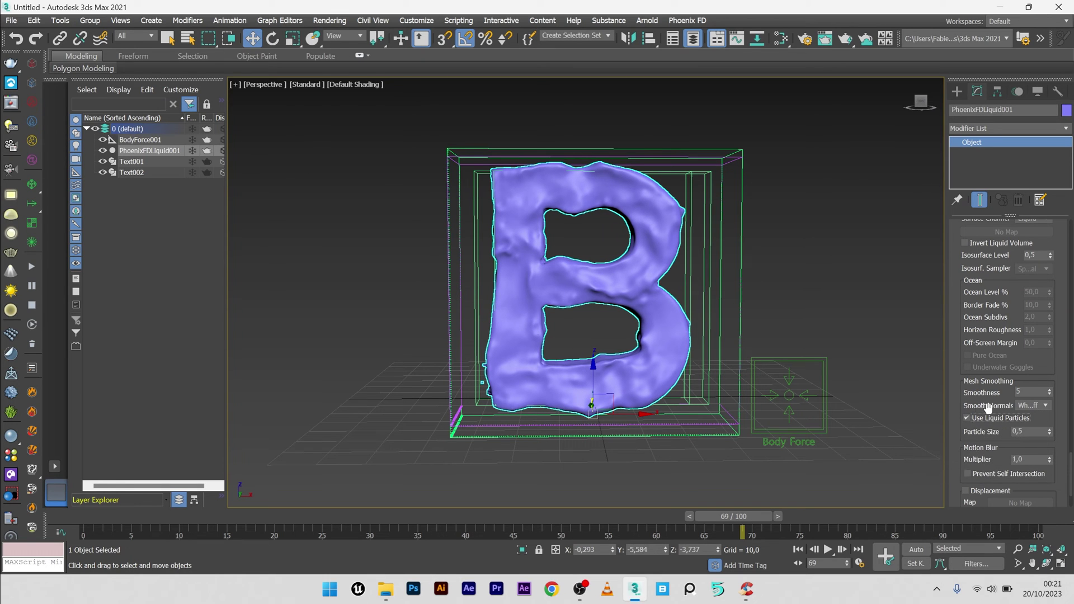
click(1036, 432)
text(9)
Set the liquid mesh's Smoothness to 2.
scroll(978, 395, down, 10)
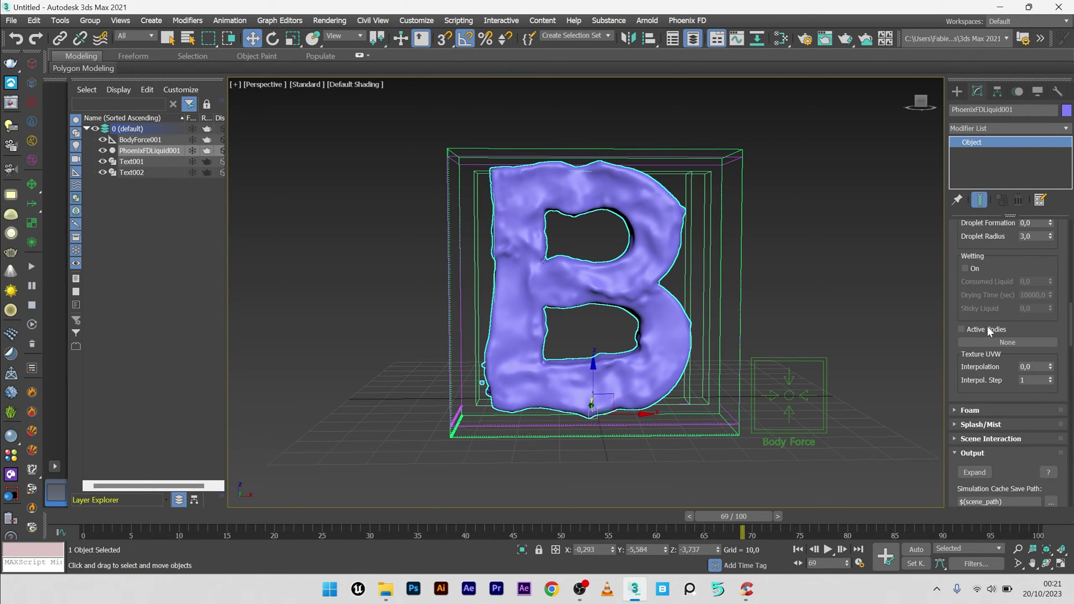
scroll(978, 395, down, 10)
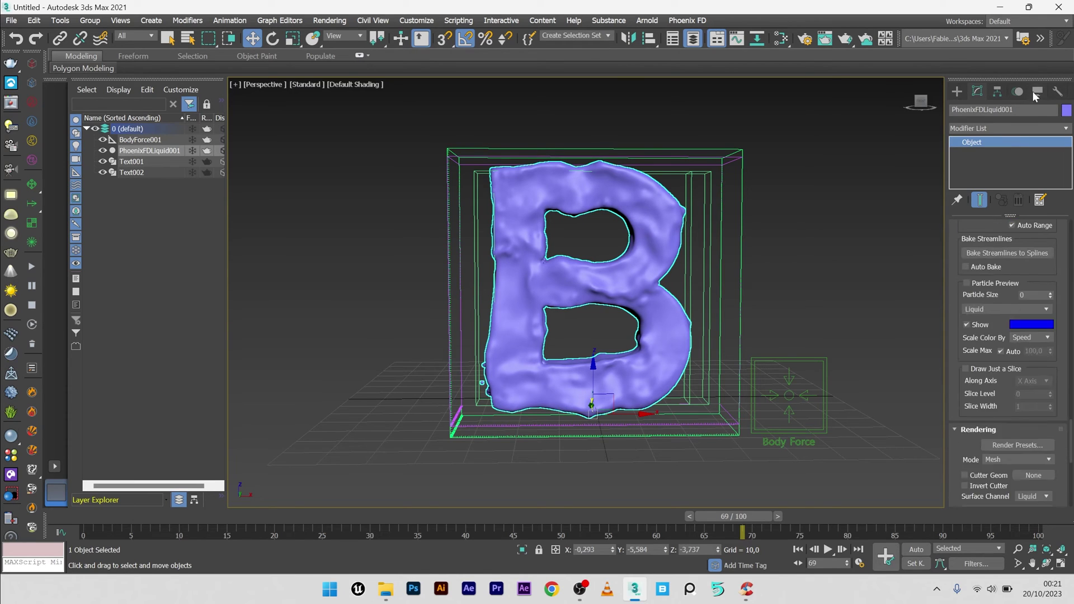
scroll(1024, 313, down, 5)
text(2)
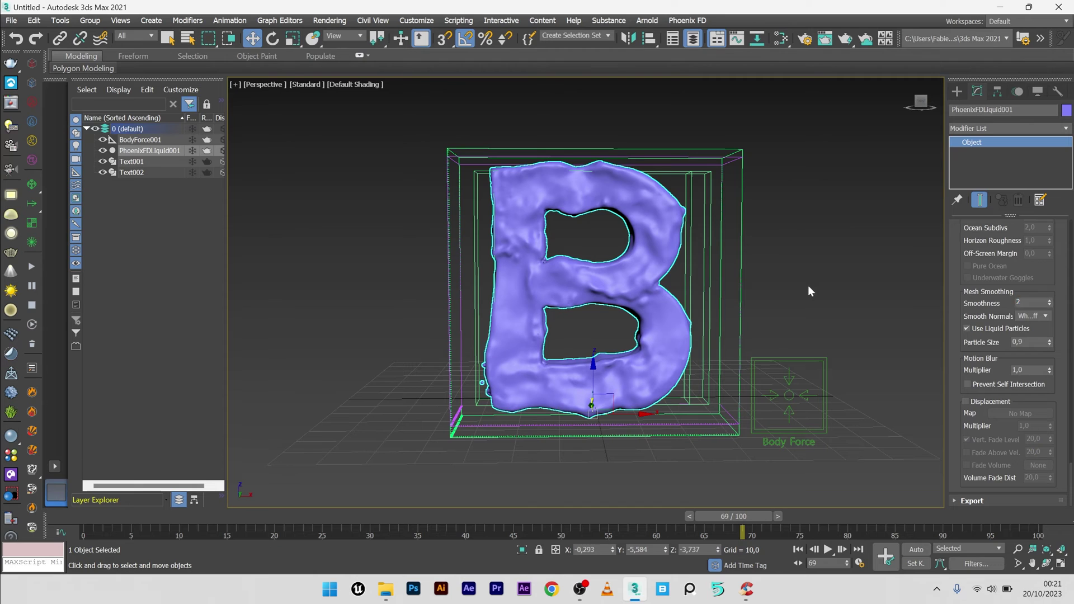
Deselect the simulator and scrub through the smoothed morph from the start up to frame 97.
click(780, 307)
click(134, 519)
drag(134, 519, 1002, 518)
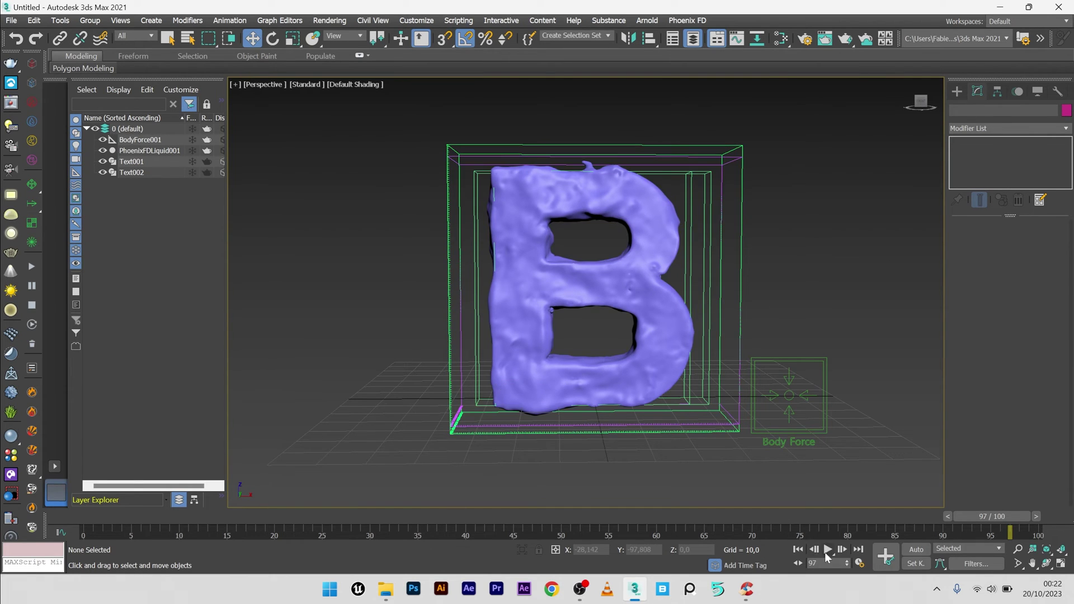
Set the animation's End Time to 200 in the time configuration.
click(859, 564)
click(494, 330)
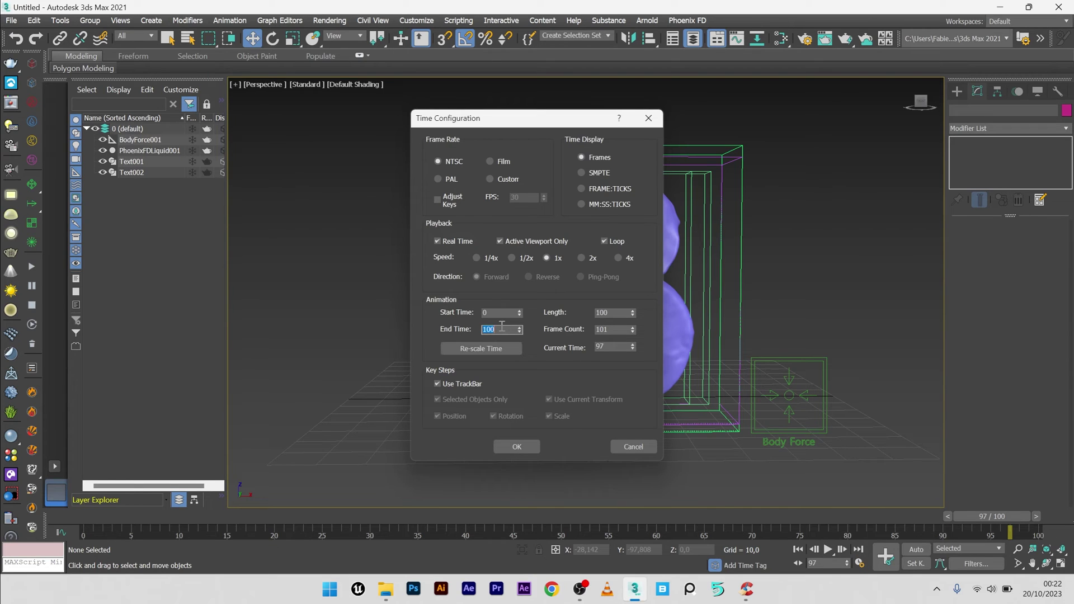
text(100)
key(Return)
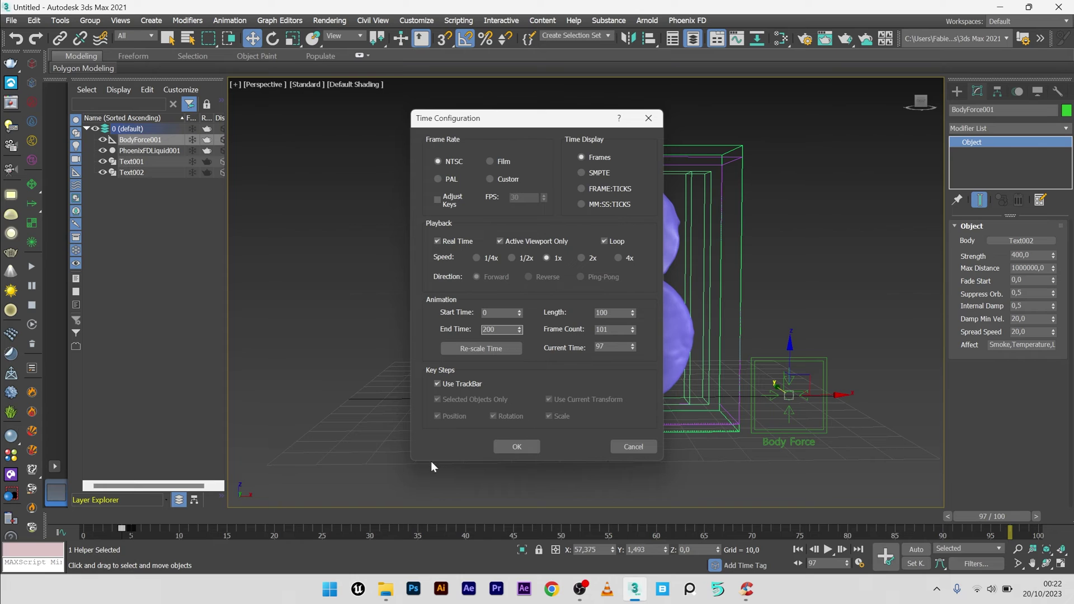
click(518, 447)
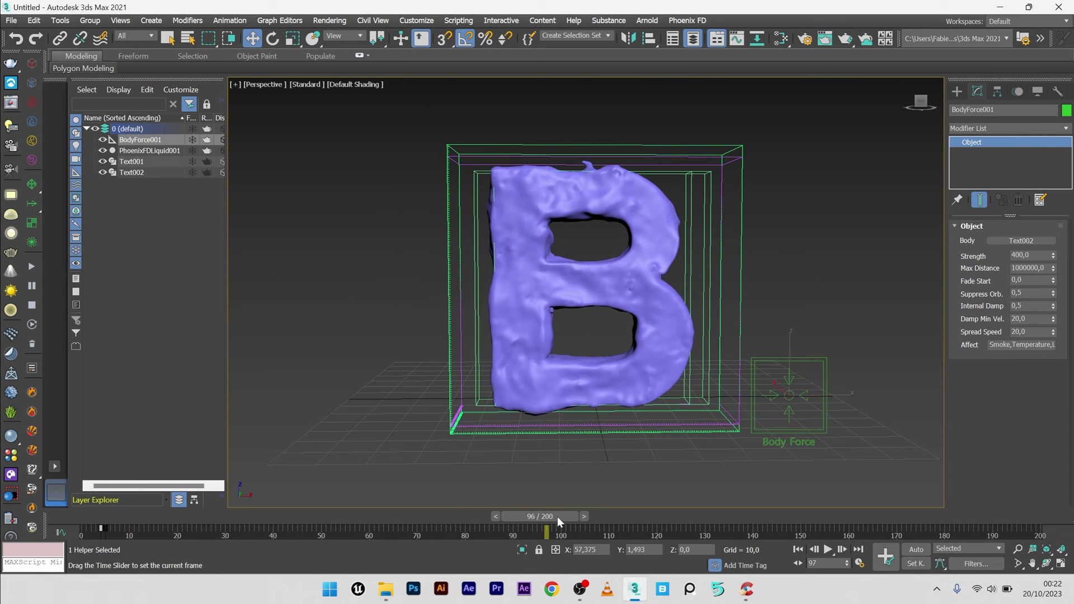
With Auto Key enabled, set the Body Force's Strength to 0 at frame 101, and turn Auto Key off.
drag(557, 516, 582, 517)
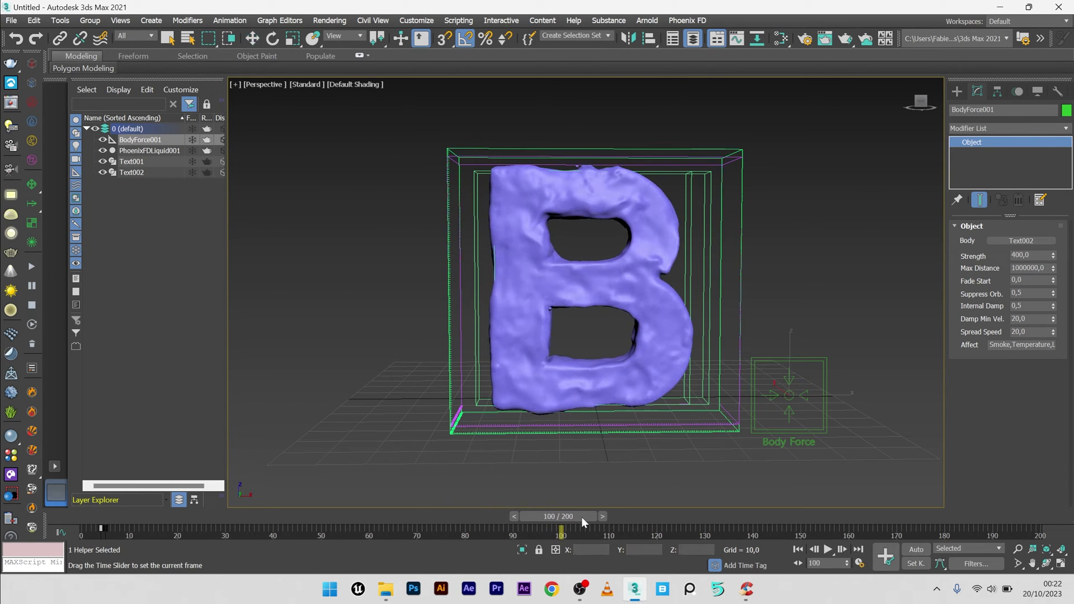
click(919, 549)
click(824, 471)
click(796, 445)
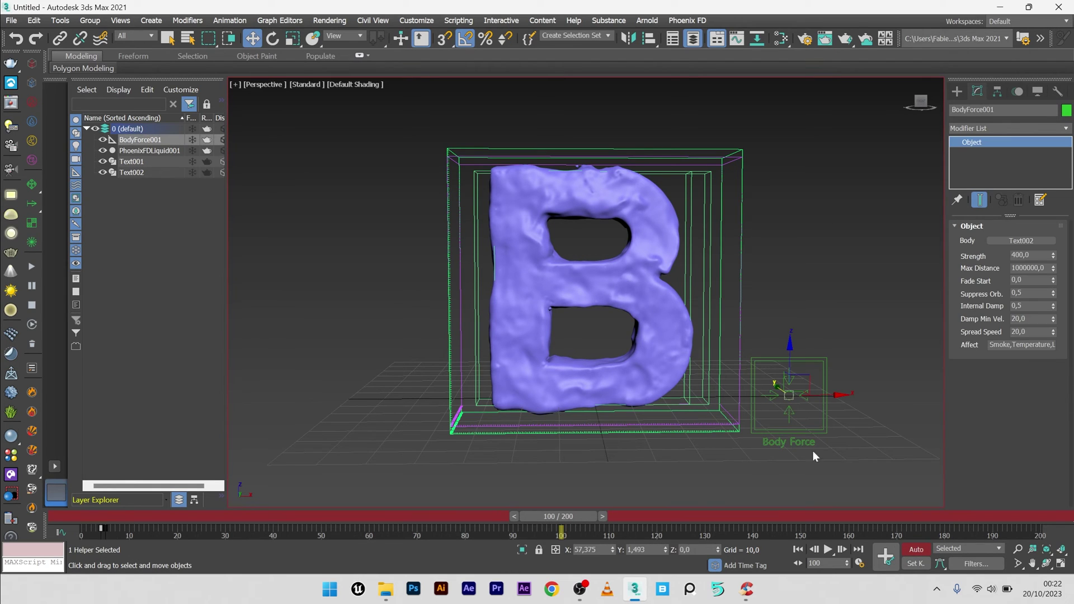
click(603, 516)
drag(1027, 255, 987, 254)
right_click(1053, 256)
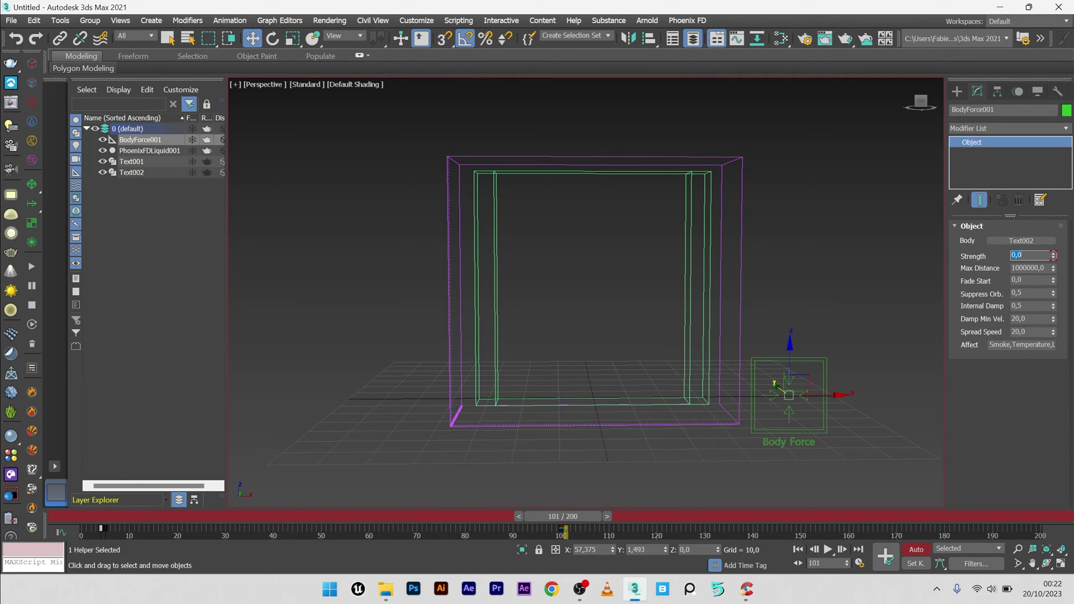
click(915, 550)
Clone the Body Force helper as an independent copy placed in front of the original.
click(787, 437)
click(795, 436)
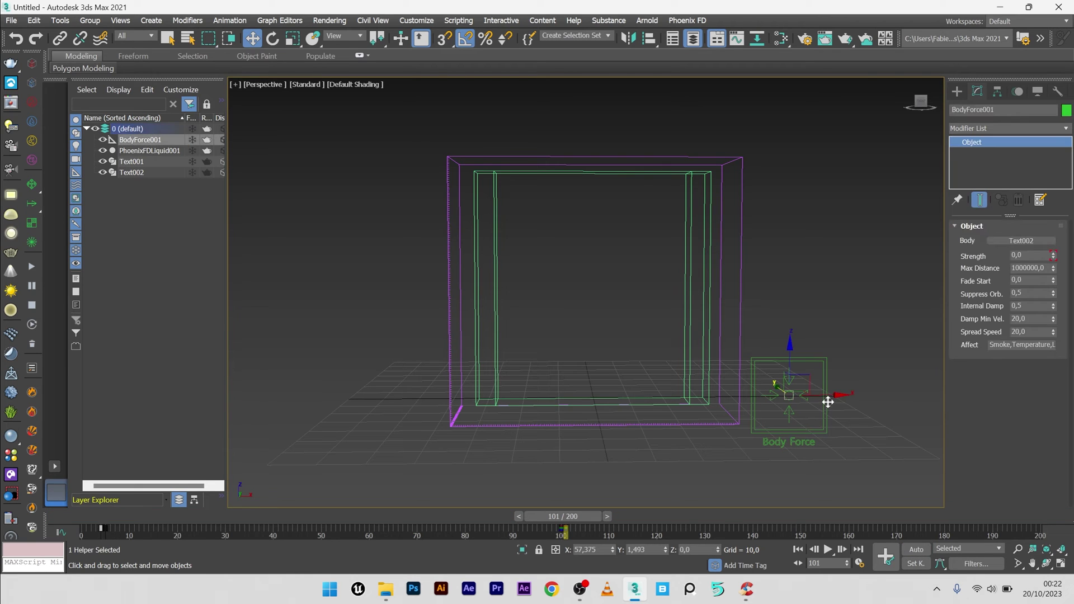
shift+drag(827, 400, 895, 395)
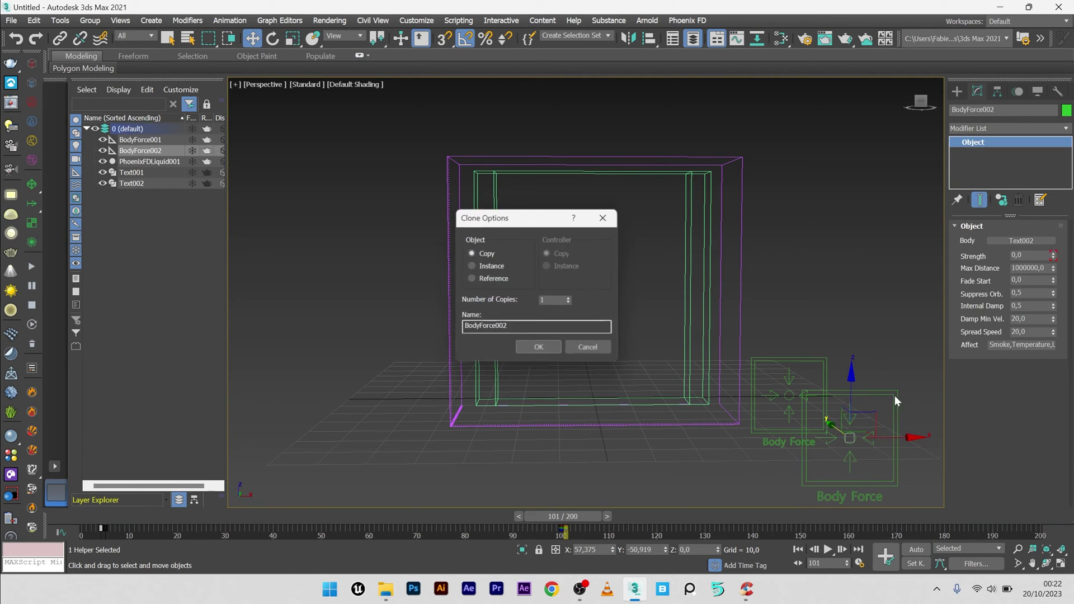
click(555, 352)
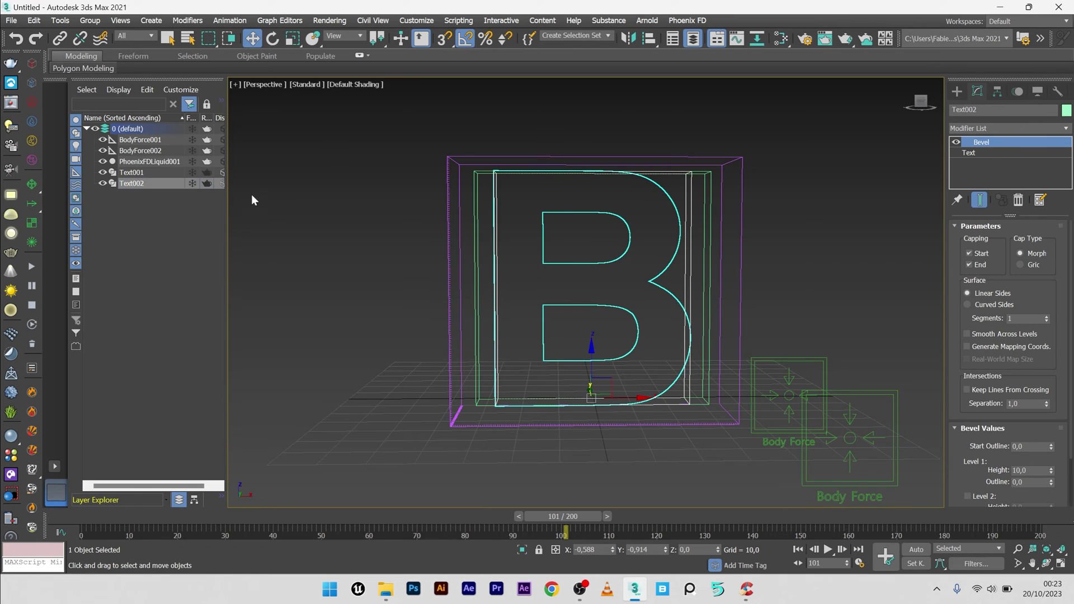
Clone the letter B (Text002) in place as an independent copy and change the copy's text to C.
right_click(561, 249)
click(593, 335)
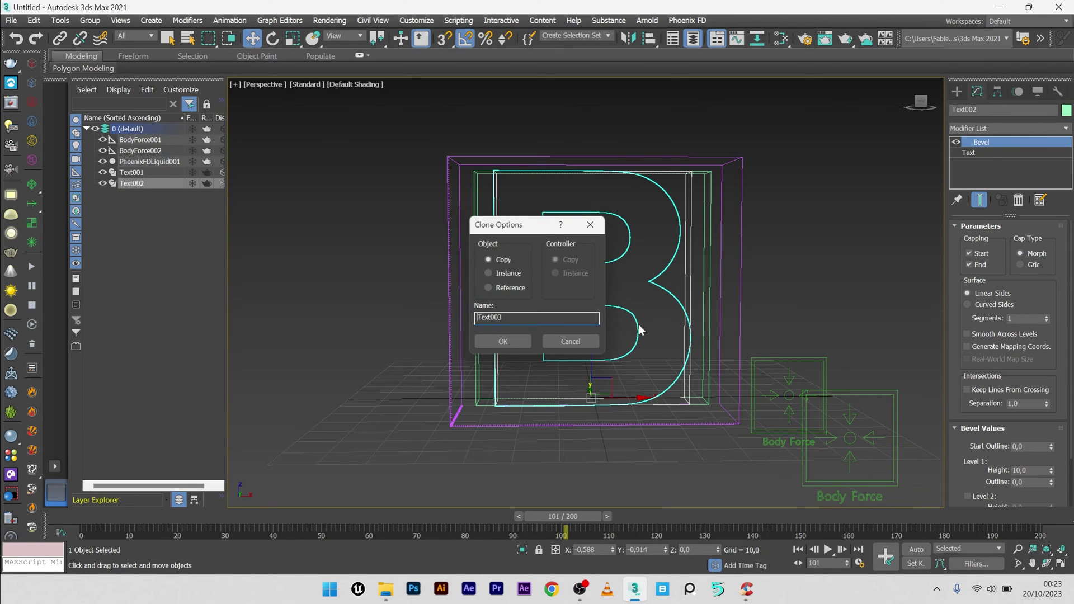
click(512, 342)
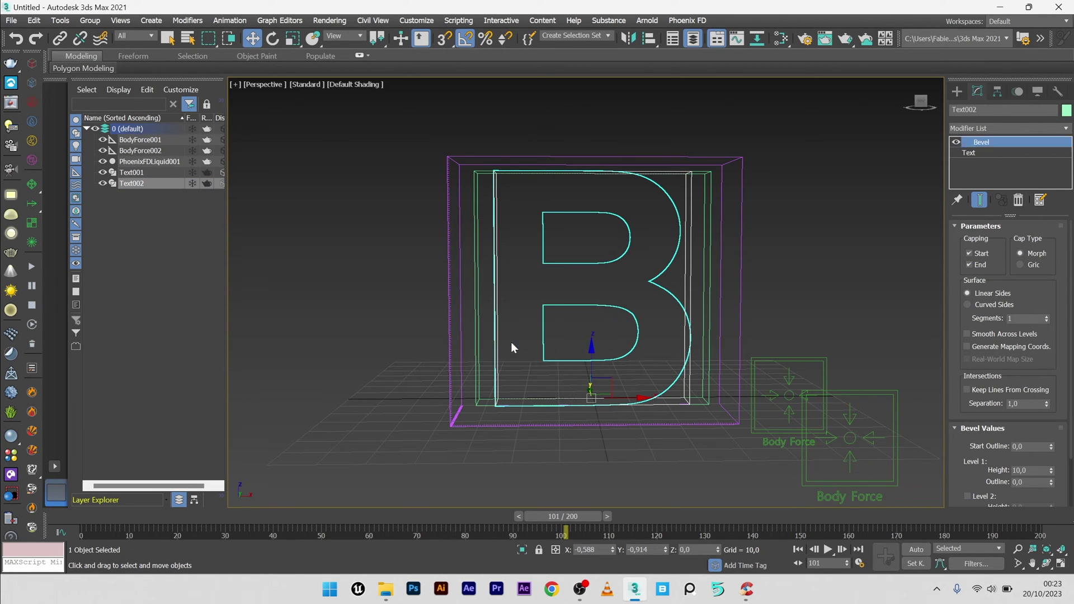
click(973, 153)
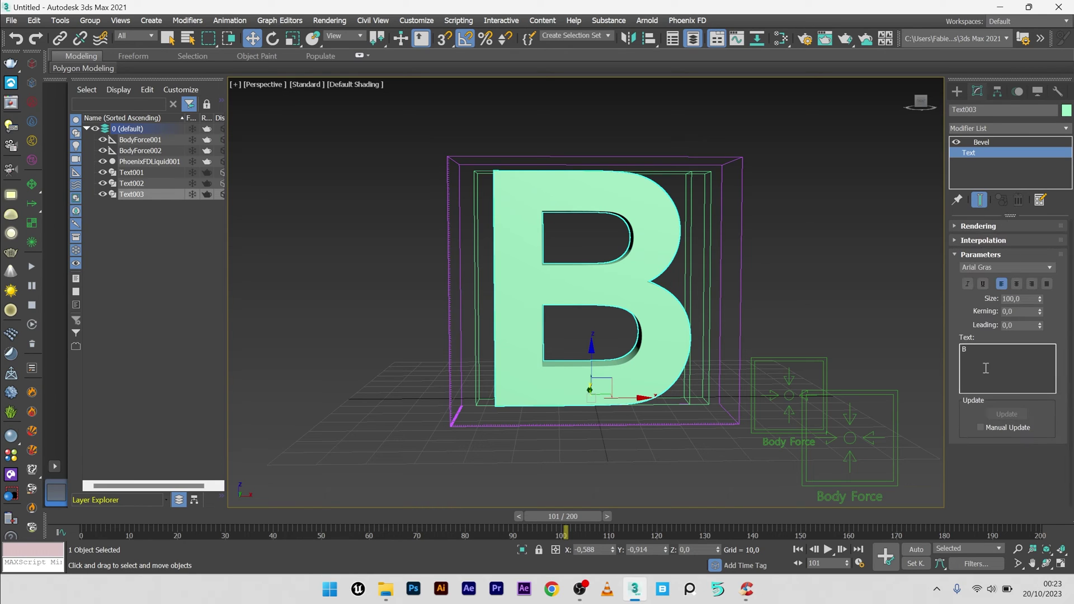
double_click(986, 361)
text(c)
key(BackSpace)
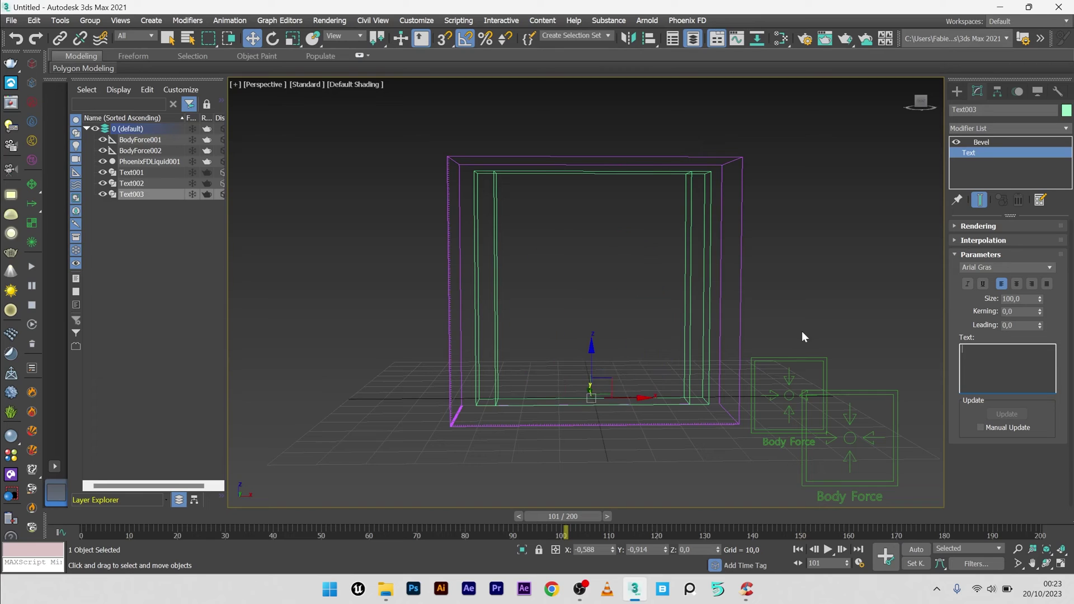
text(C)
Enable Display as Box in the object properties of the letter C.
right_click(562, 196)
click(553, 200)
right_click(552, 201)
click(582, 294)
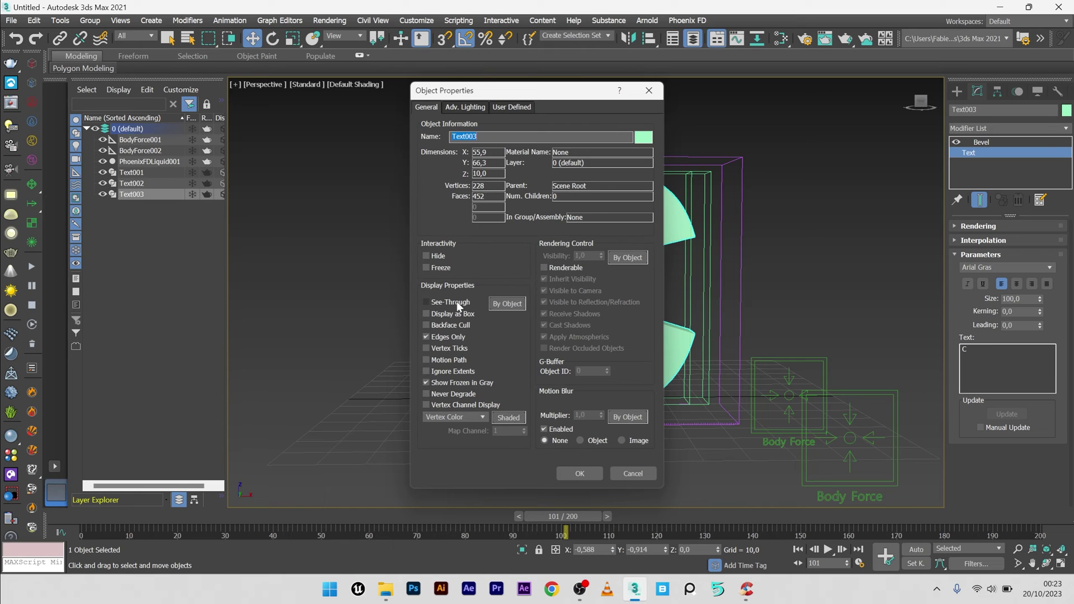
click(444, 313)
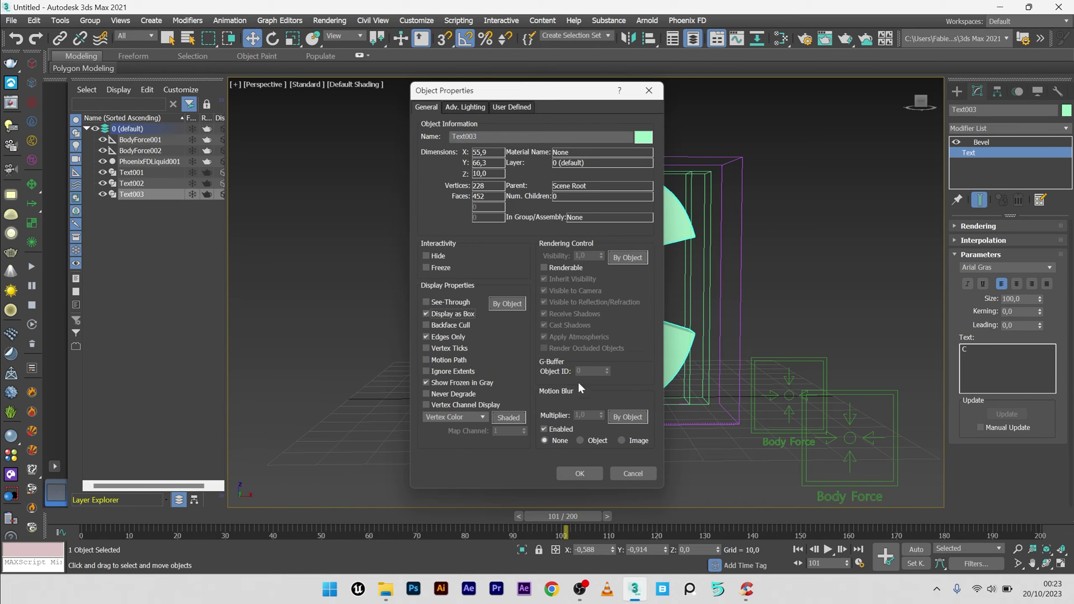
click(578, 474)
Review the Chaos Phoenix properties of the letter C and accept them.
right_click(609, 368)
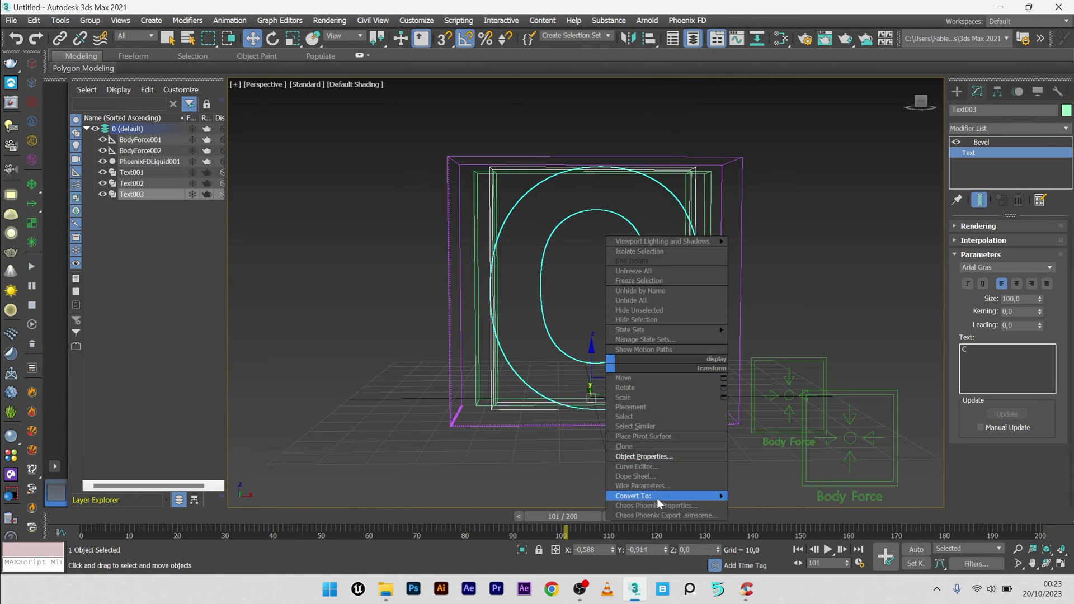
click(627, 506)
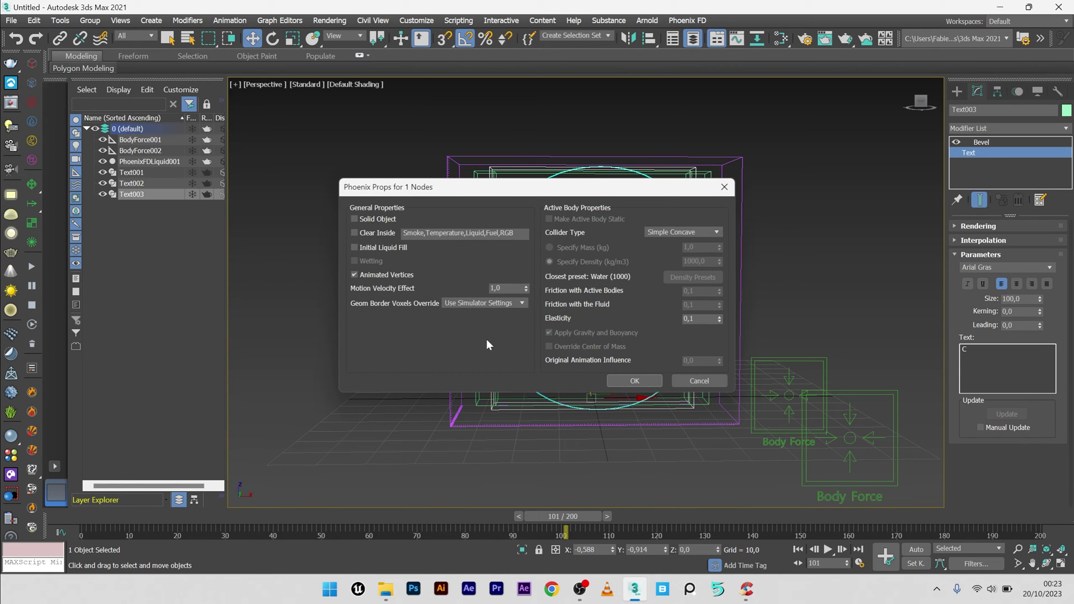
click(635, 381)
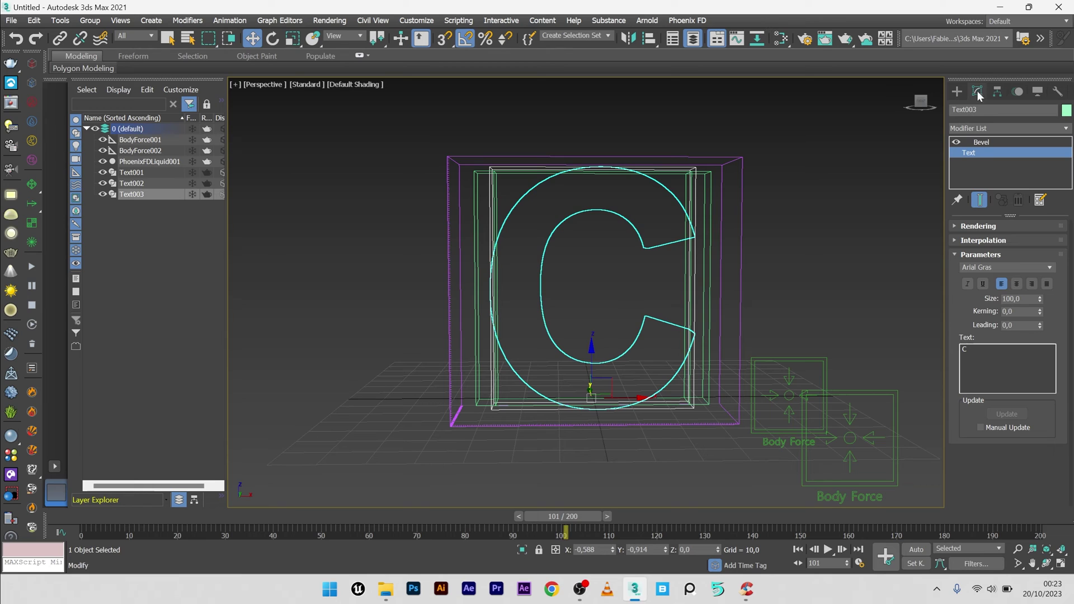
Select BodyForce002 and use Auto Key to keyframe its Strength at 400 on frame 101.
click(132, 225)
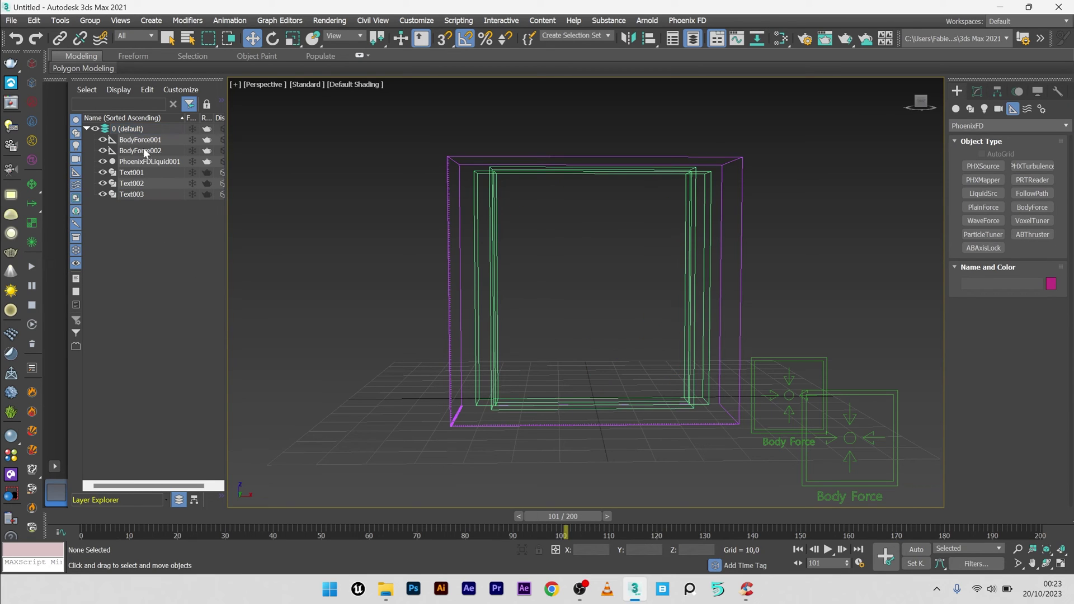
click(152, 149)
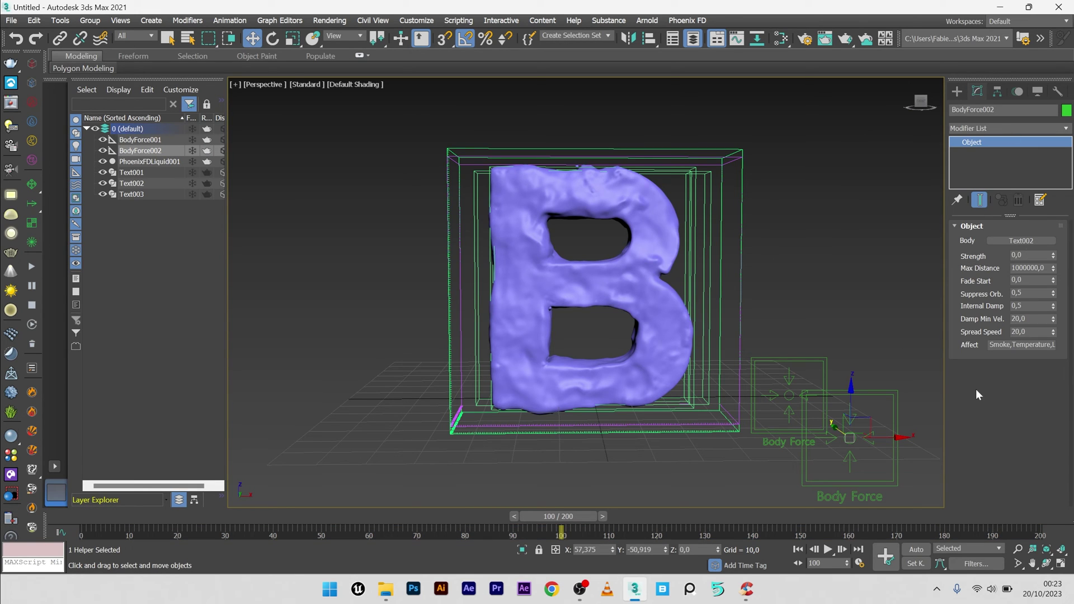
click(918, 550)
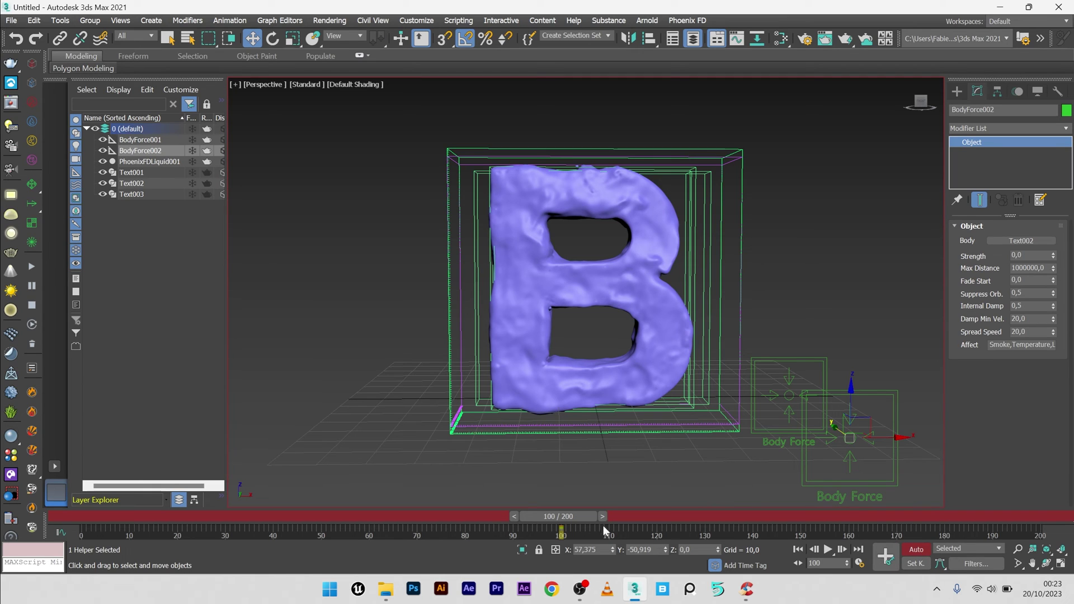
click(569, 534)
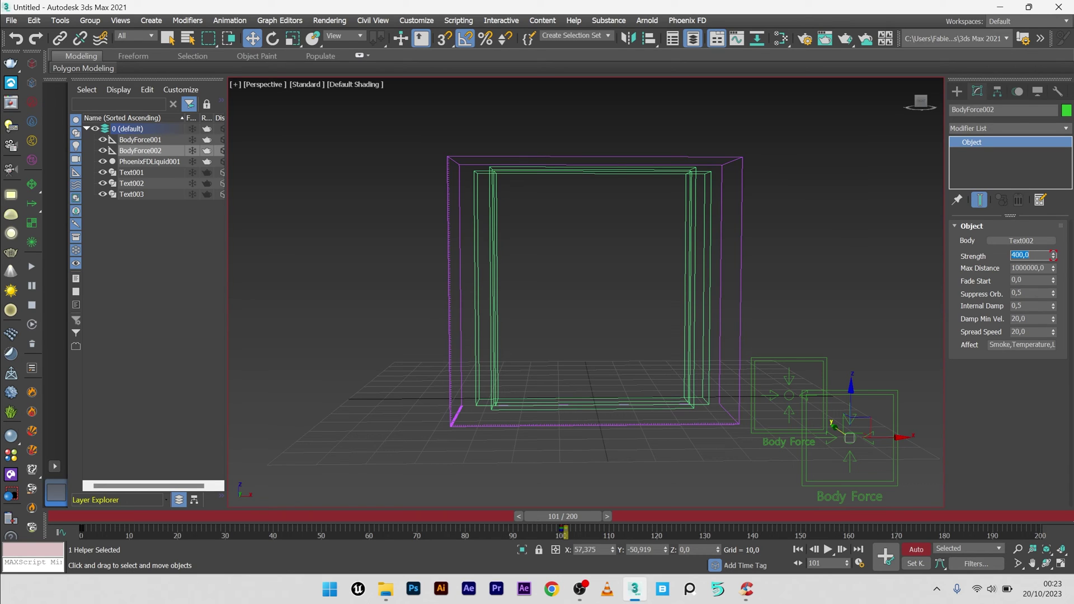
click(922, 553)
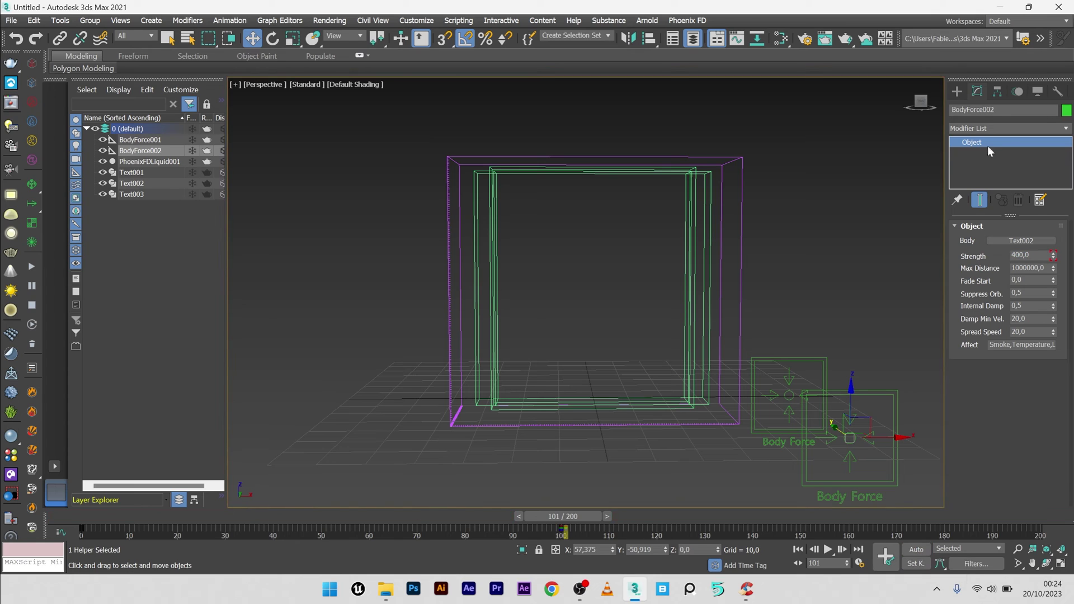
Assign the letter C (Text003) as the body of BodyForce002.
click(1025, 241)
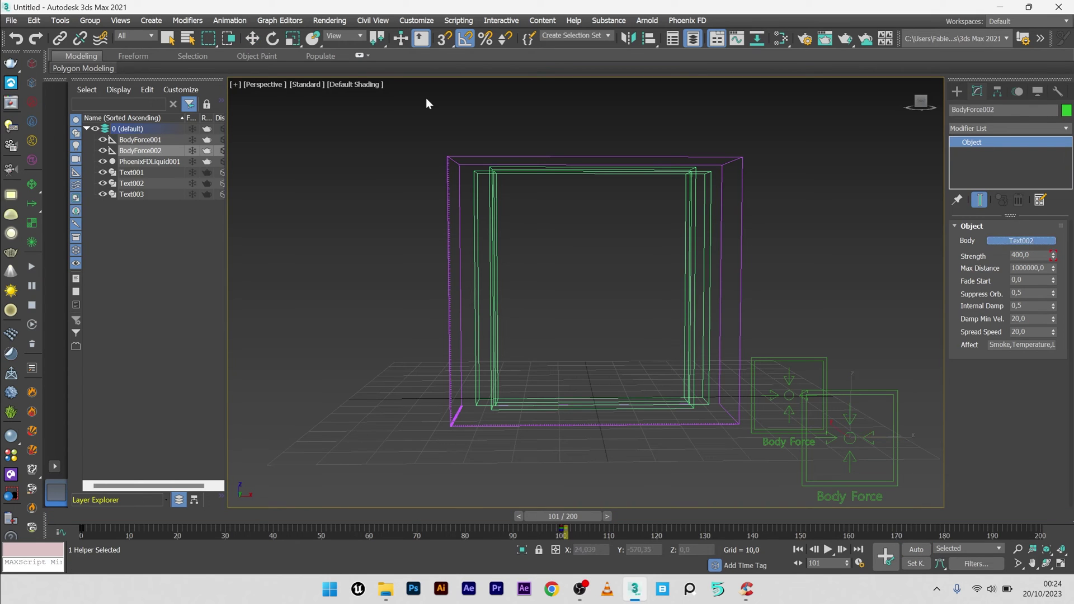
key(w)
click(132, 194)
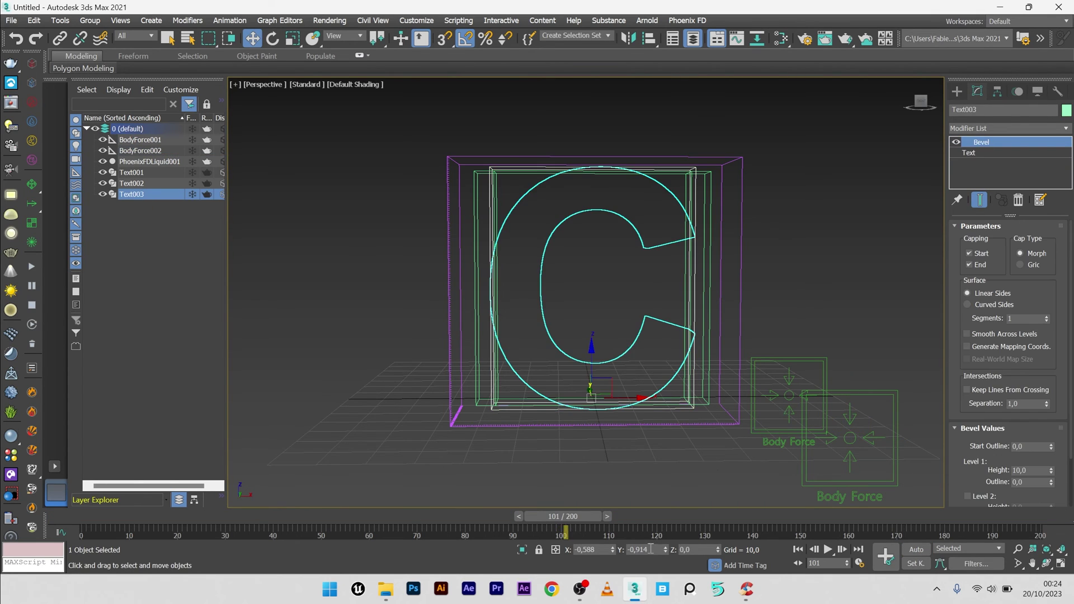
Run the Phoenix liquid simulation from frame 0 and scrub through the result up to frame 139.
drag(595, 519, 87, 522)
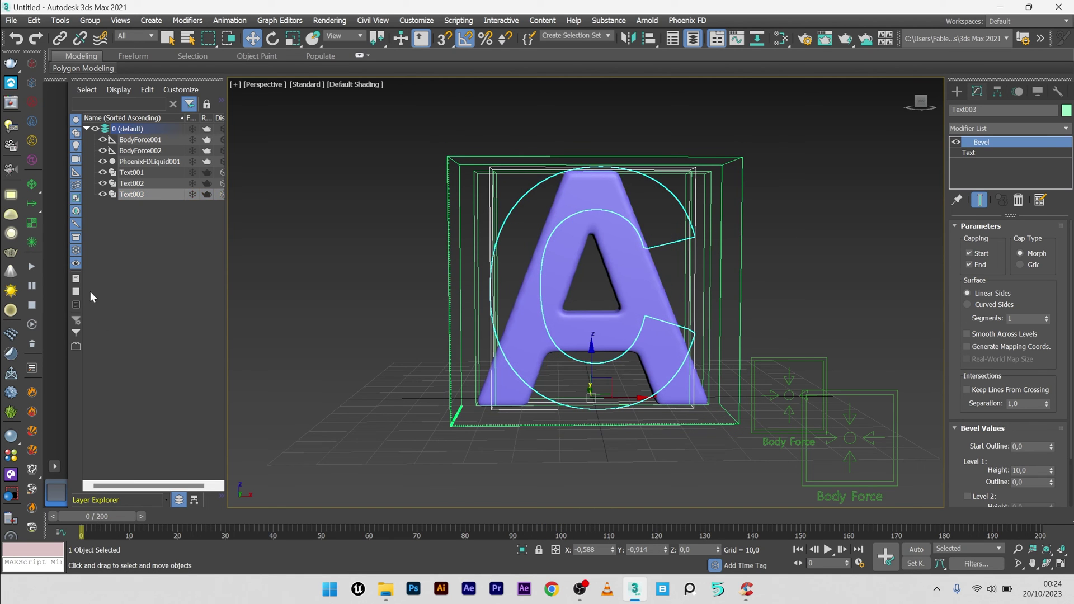
click(32, 266)
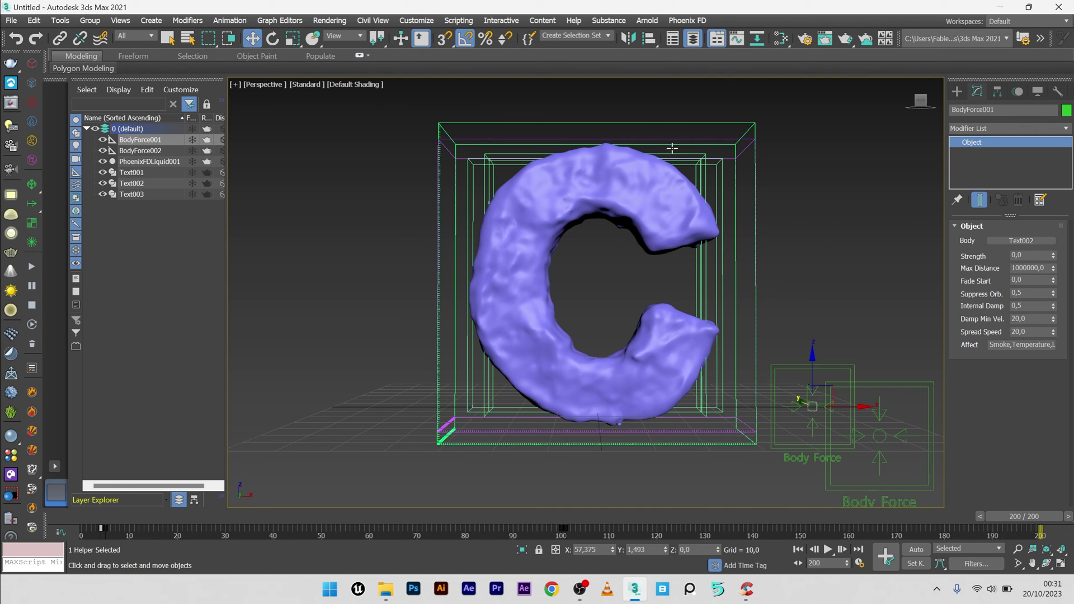
click(90, 519)
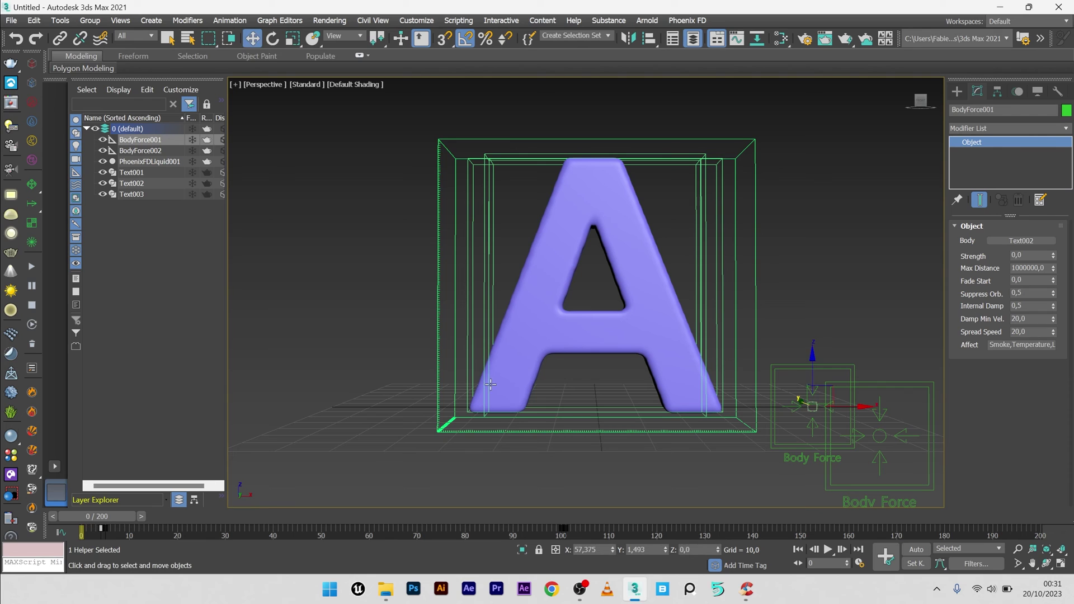
drag(96, 520, 749, 528)
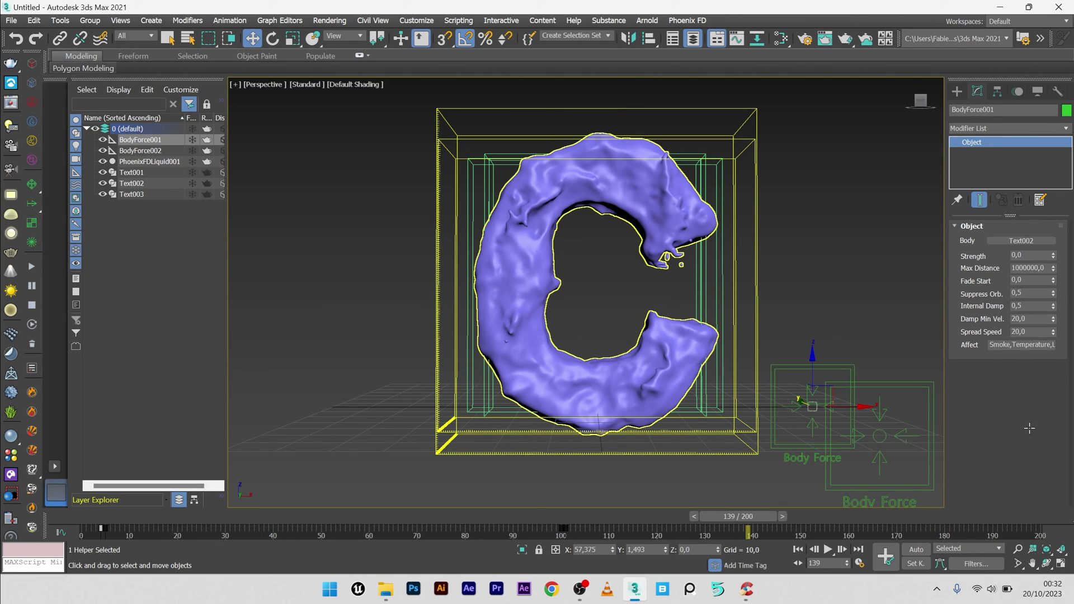
Increase the grid resolution of the Phoenix liquid simulator by setting its Voxel Size to 0,23.
click(694, 346)
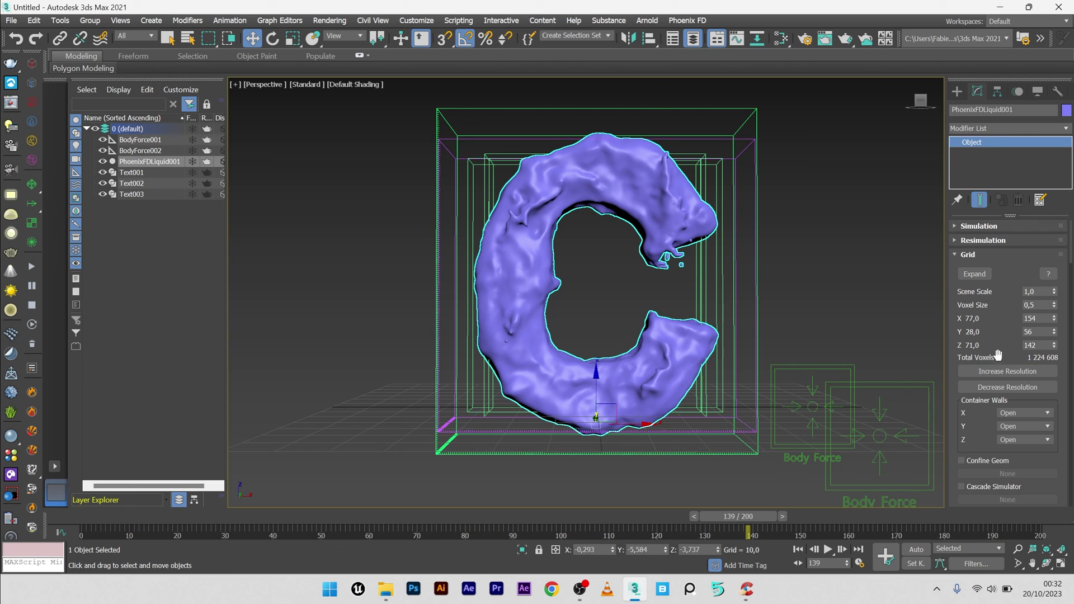
click(1004, 372)
click(1004, 373)
click(1002, 372)
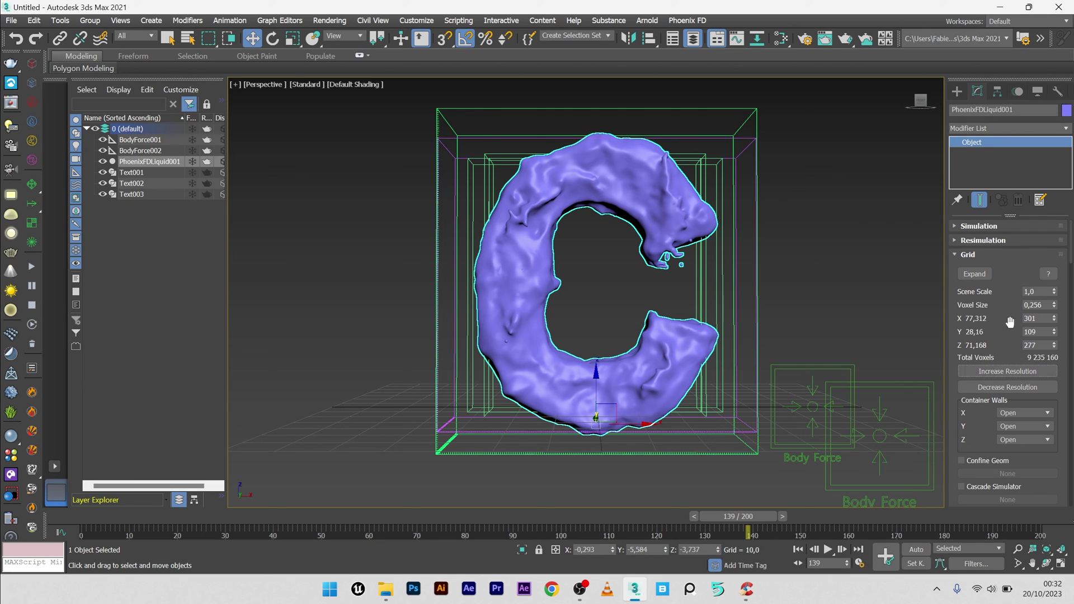
click(1041, 305)
text(0,23)
key(Return)
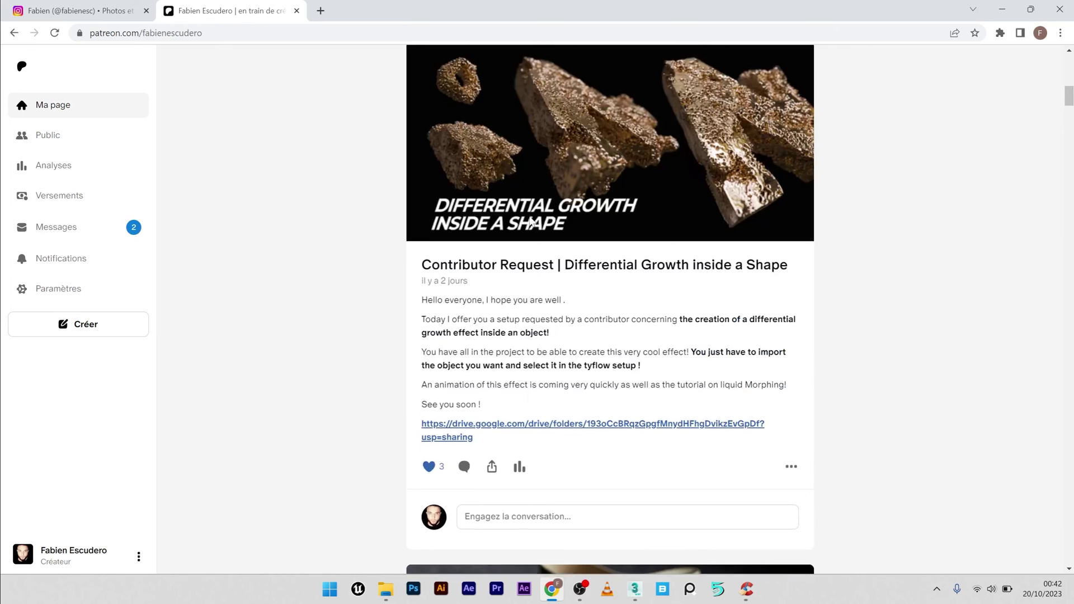
Browse the creator's Patreon and Instagram pages and open the AZX Liquid post.
scroll(530, 216, down, 5)
scroll(529, 216, up, 6)
key(ctrl+shift+Tab)
scroll(431, 319, down, 4)
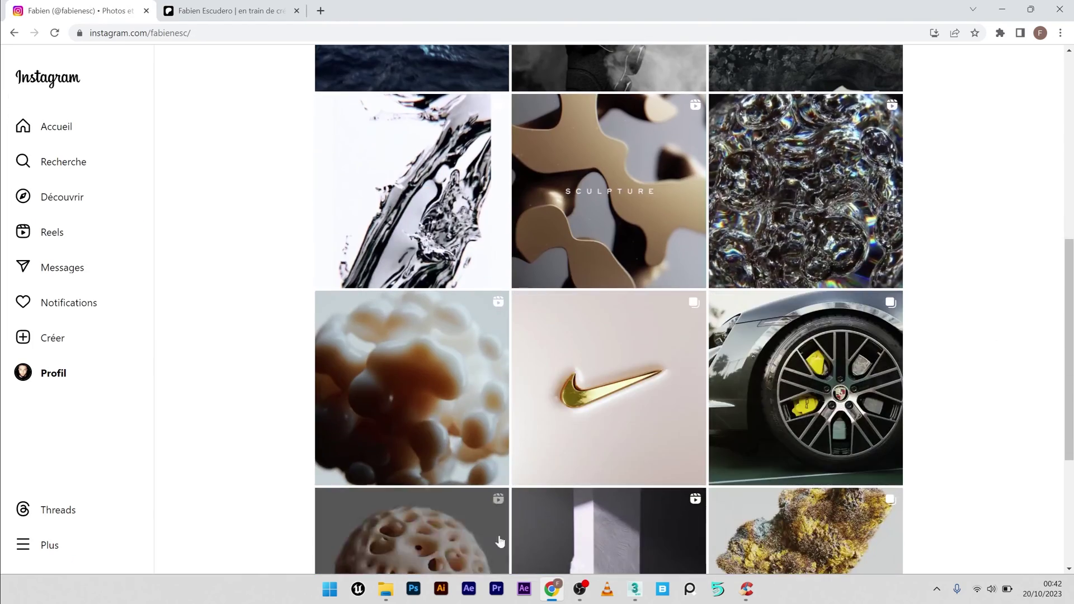
scroll(431, 319, up, 2)
click(431, 319)
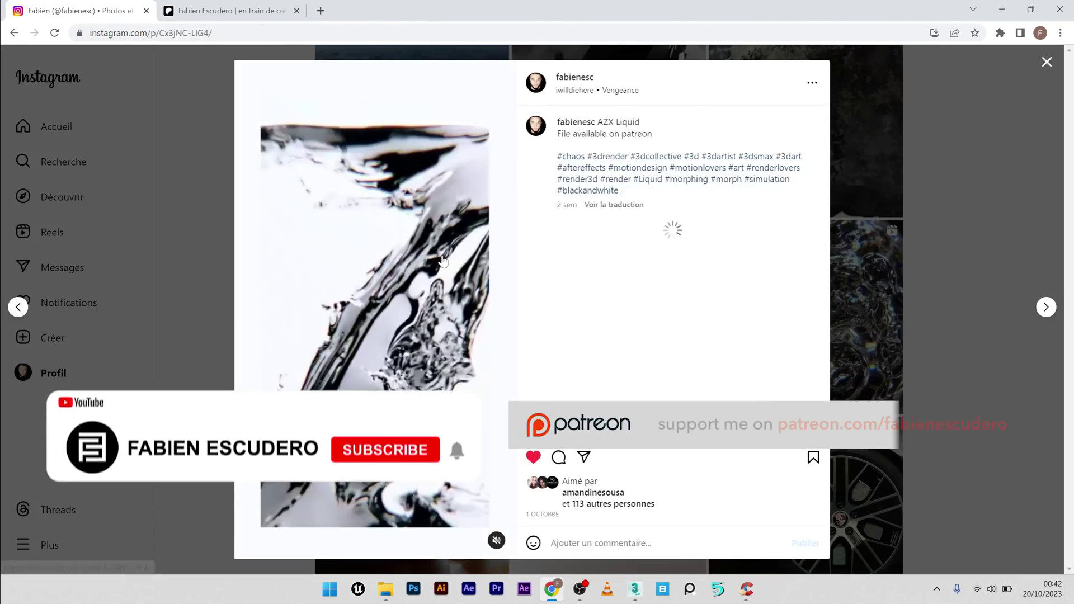